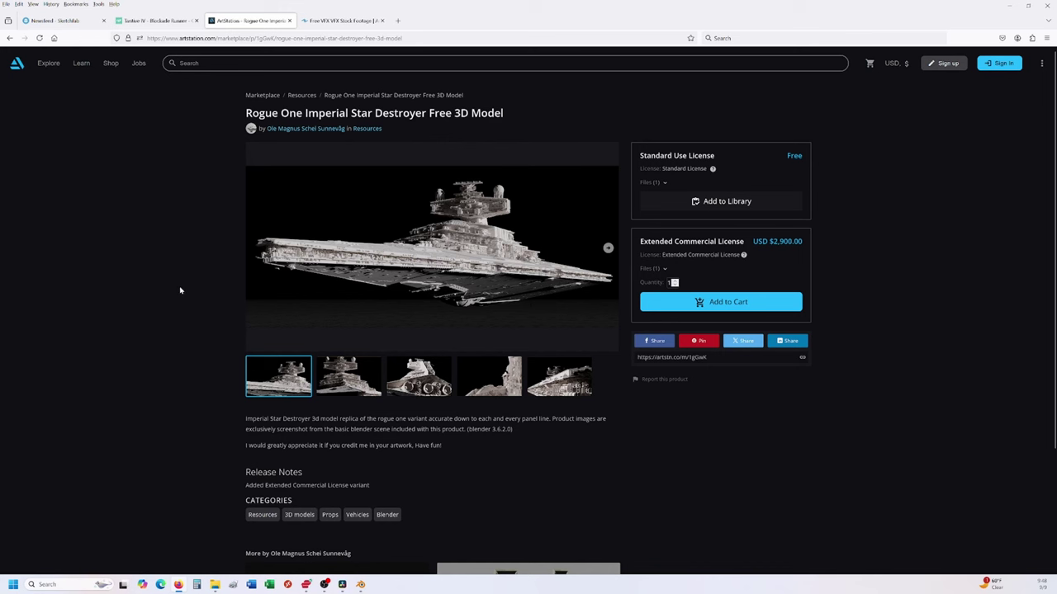
- Browse the free Tantive IV Blockade Runner page on CGTrader, then return to the ArtStation Star Destroyer page
scroll(180, 291, down, 2)
scroll(180, 291, up, 2)
click(167, 23)
scroll(621, 190, up, 3)
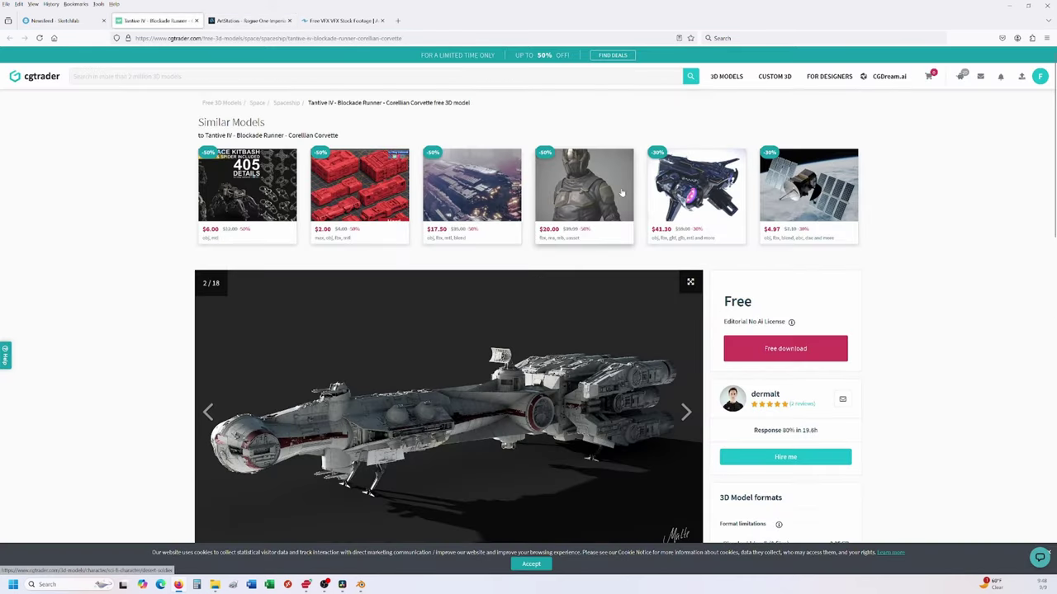
scroll(622, 192, down, 2)
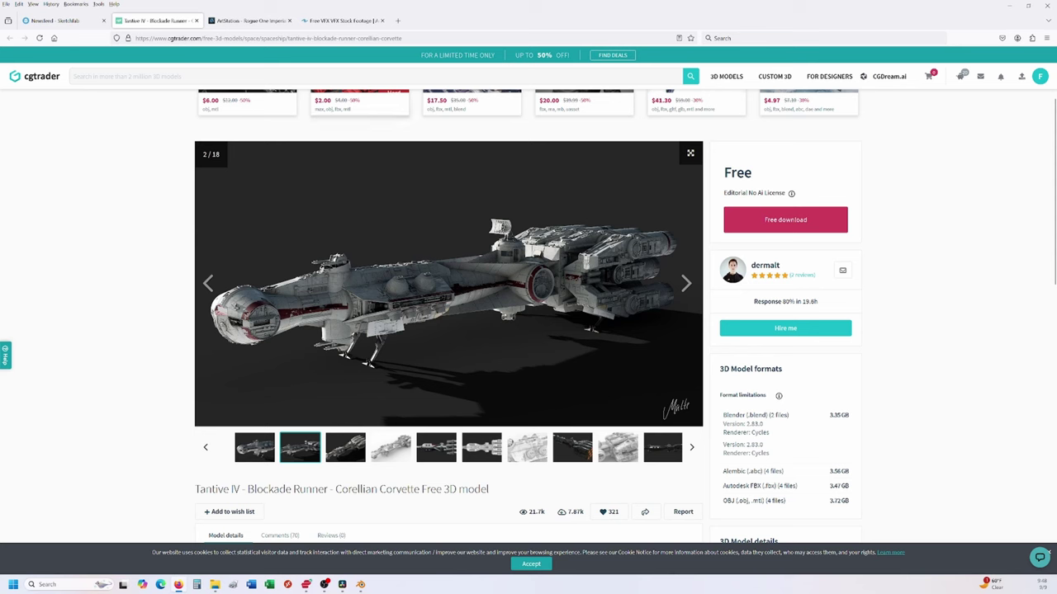
key(ctrl+Tab)
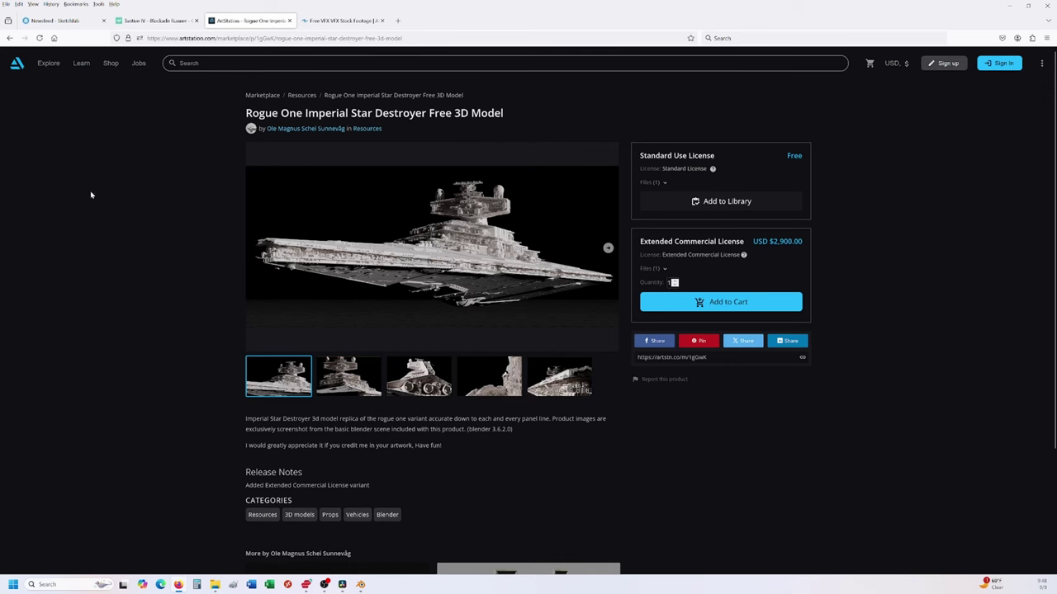
- Rewind the DaVinci Resolve reference clip to 01:00:00:00
key(alt+Tab)
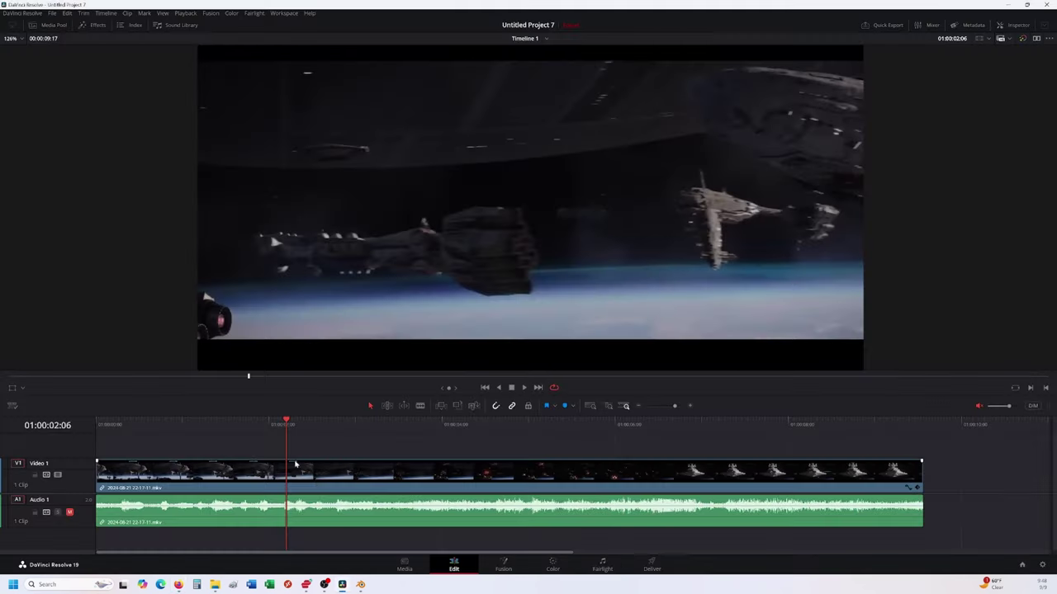
drag(287, 424, 636, 465)
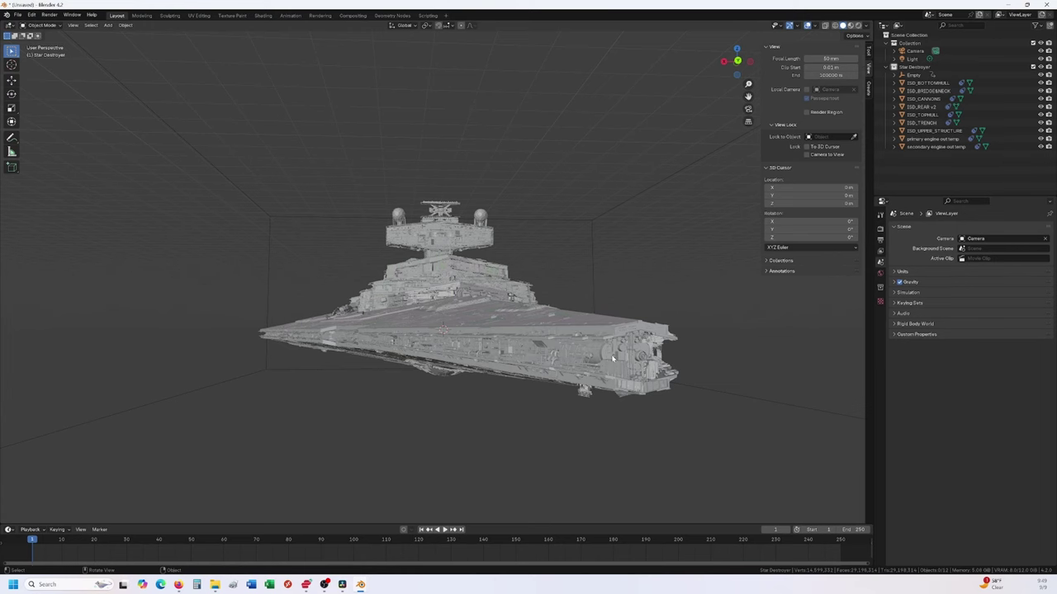
- Select the Empty enclosing the Star Destroyer and orbit around to a low head-on view
middle_drag(613, 359, 289, 210)
click(290, 216)
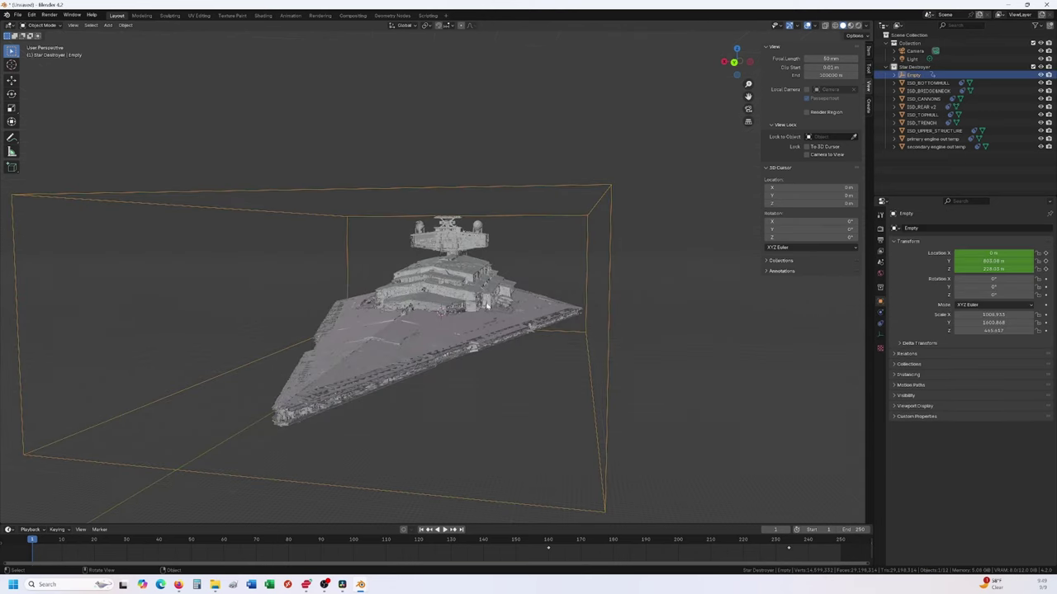
key(r)
key(Escape)
middle_drag(334, 286, 545, 280)
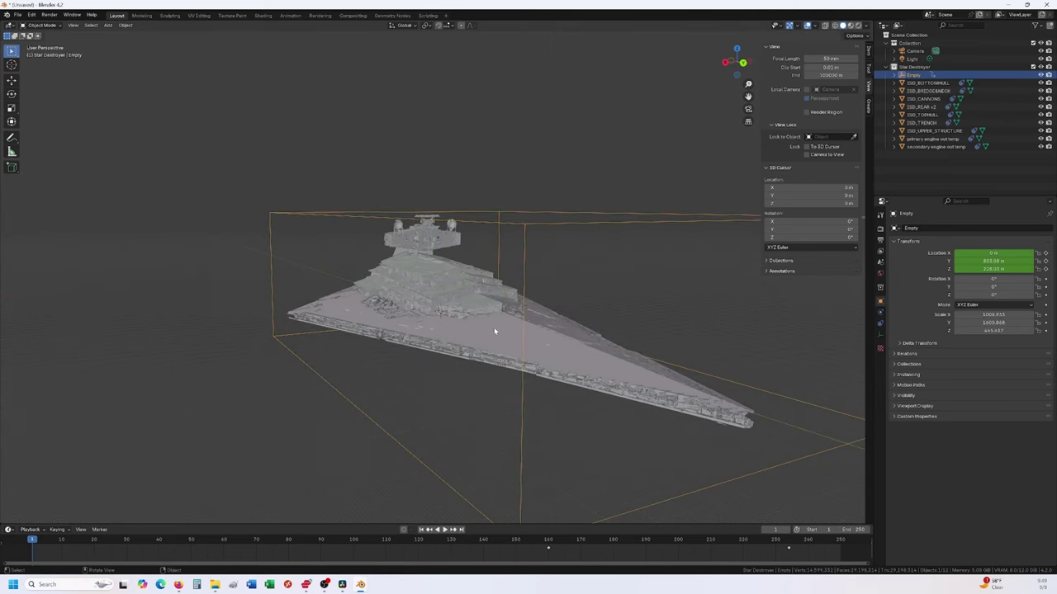
middle_drag(493, 331, 475, 328)
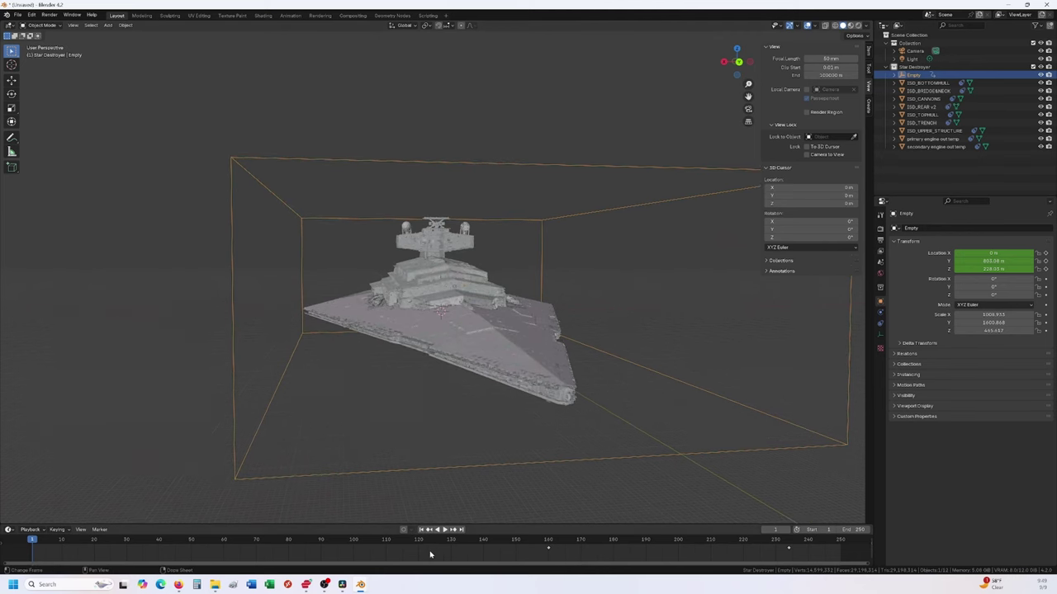
middle_drag(529, 220, 529, 218)
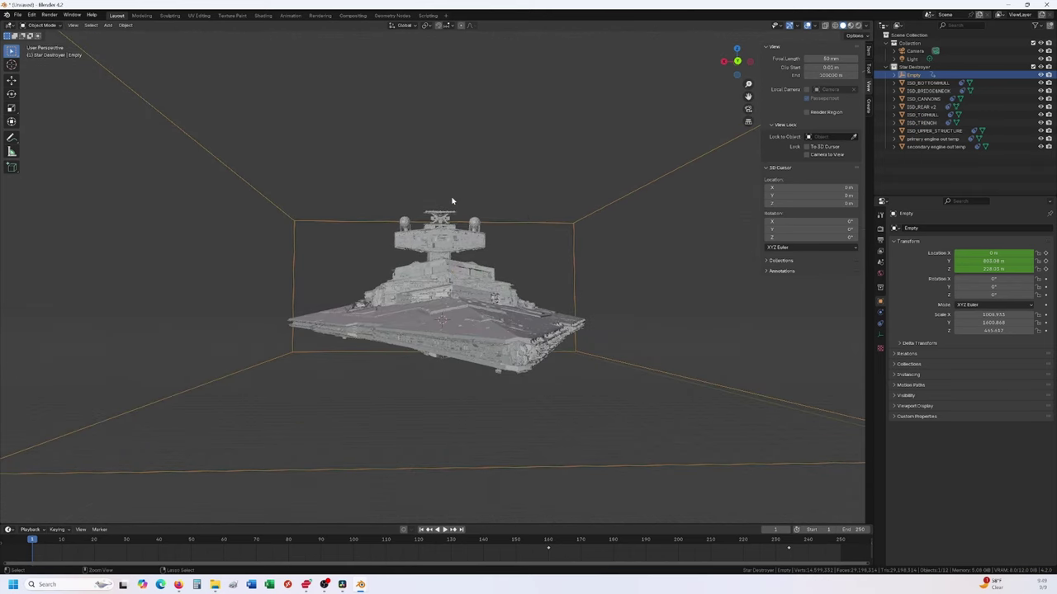
- Give the camera an 85 mm focal length and 100000 m clip end, locked to the view
key(KP_0)
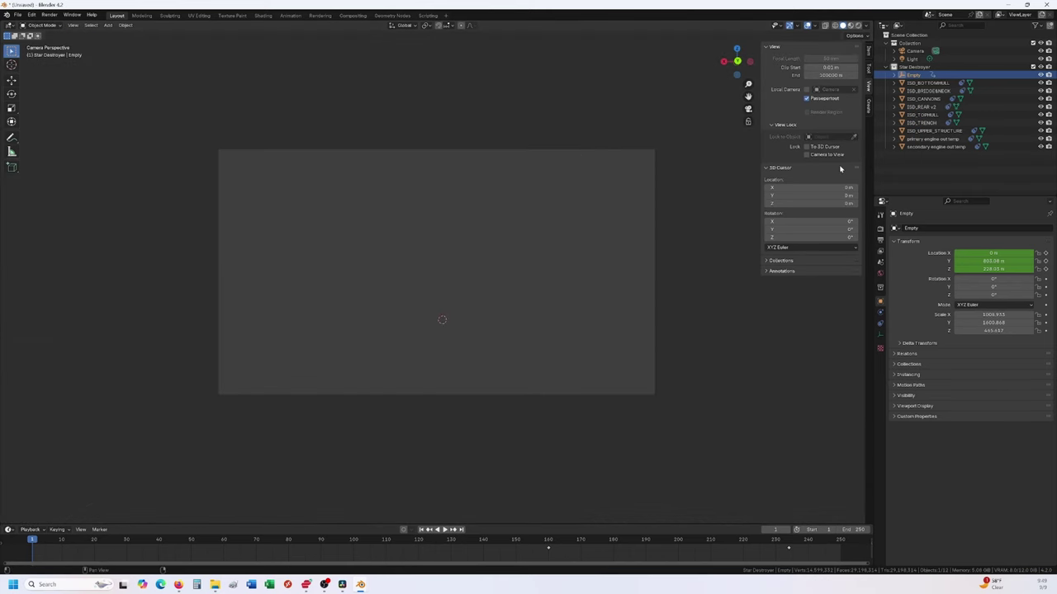
click(913, 52)
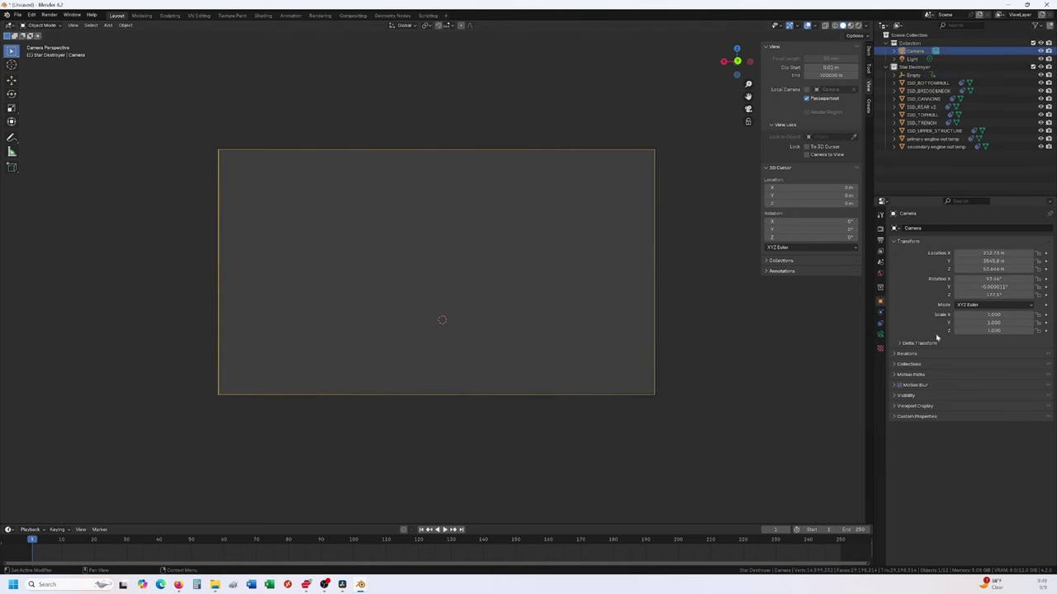
click(880, 334)
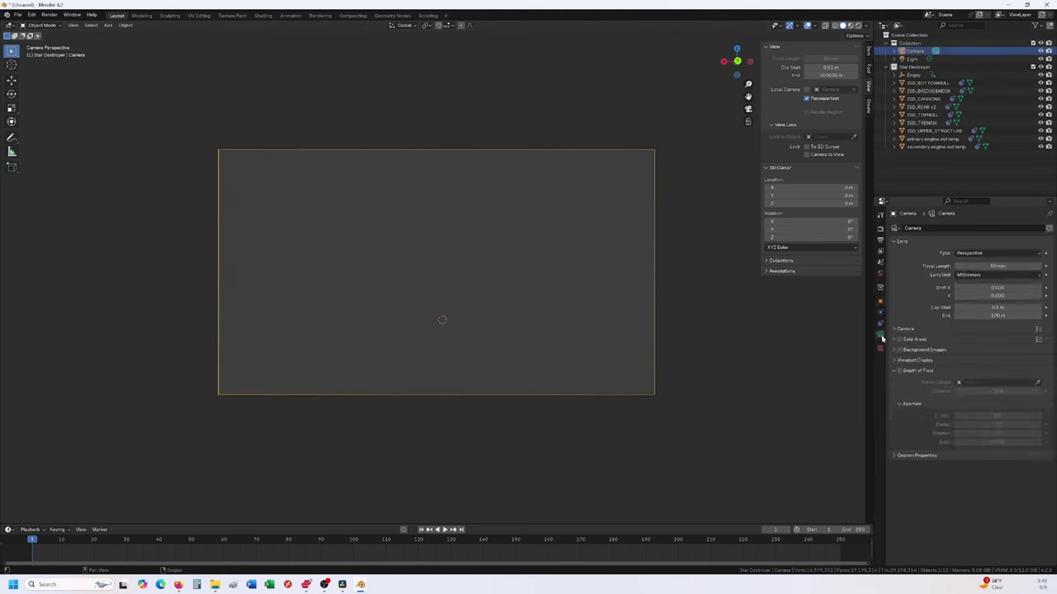
click(994, 317)
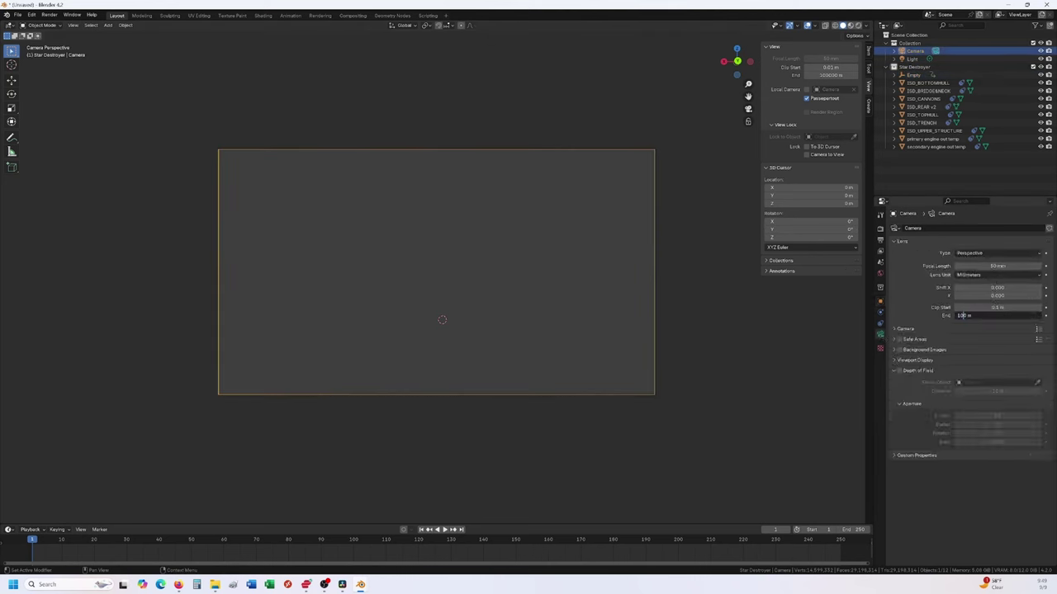
key(Return)
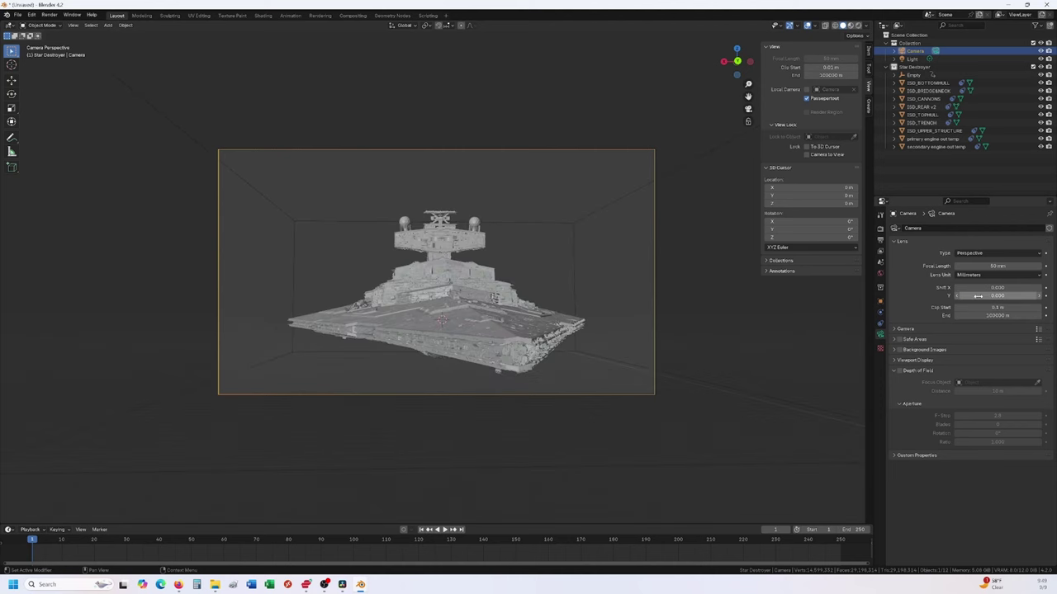
click(985, 266)
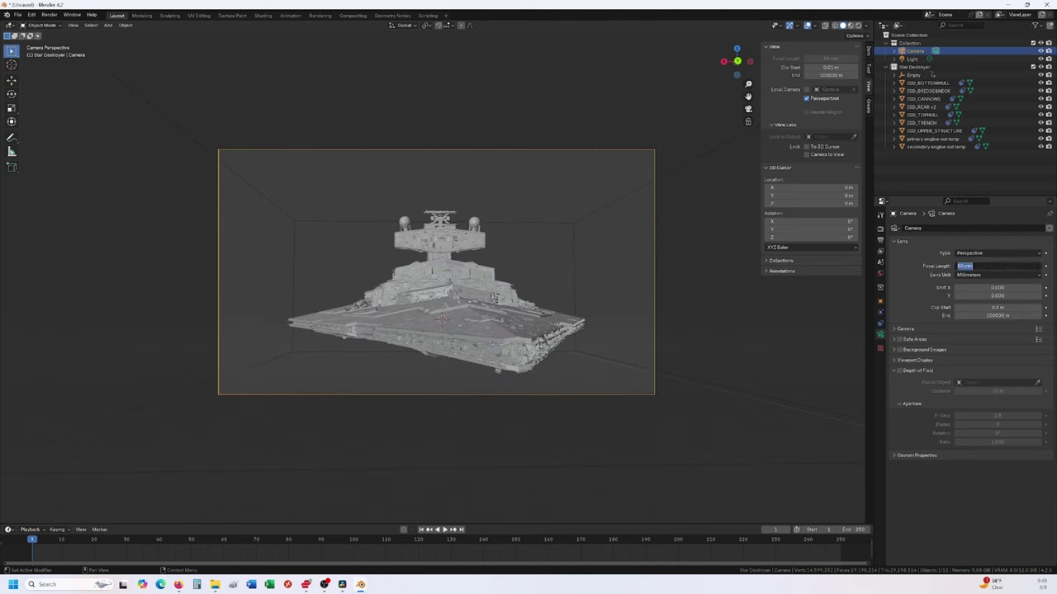
key(Return)
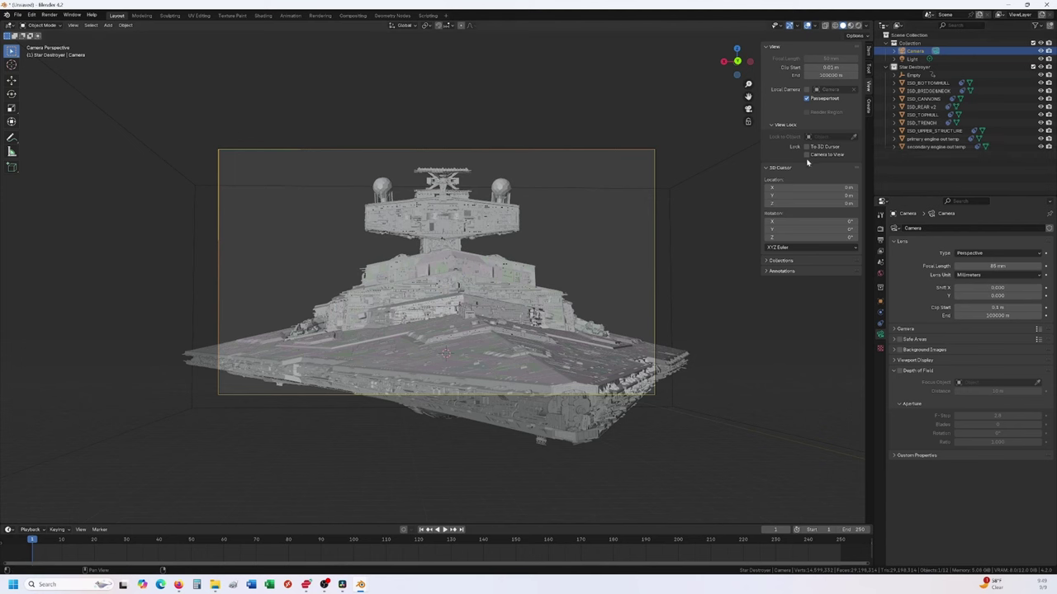
click(807, 154)
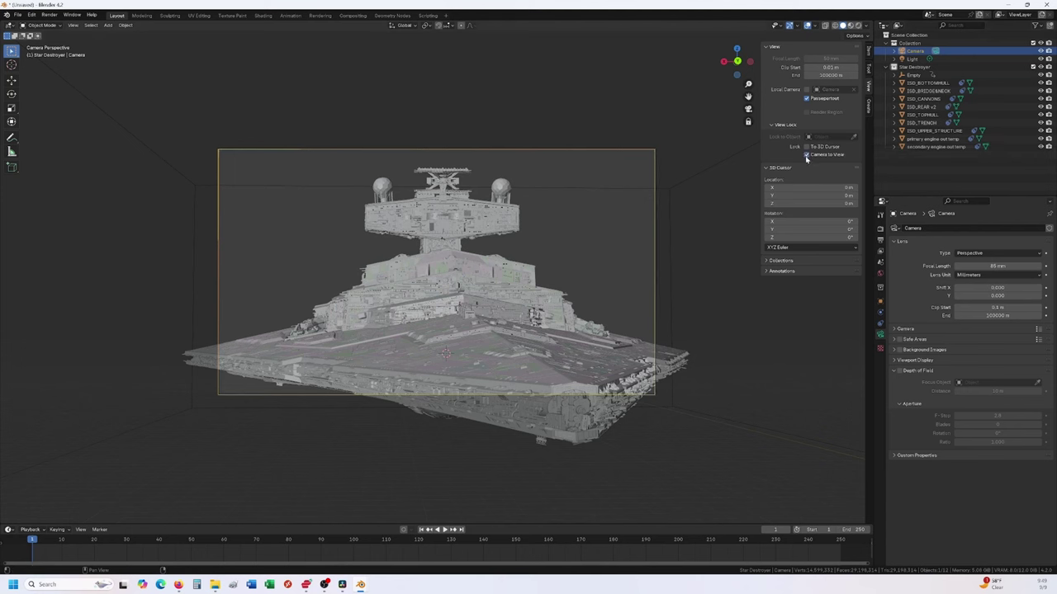
- Apply the 4K UW 1600p (3840×1600) output preset and reframe the camera on the ship from below
click(880, 240)
click(880, 229)
click(880, 239)
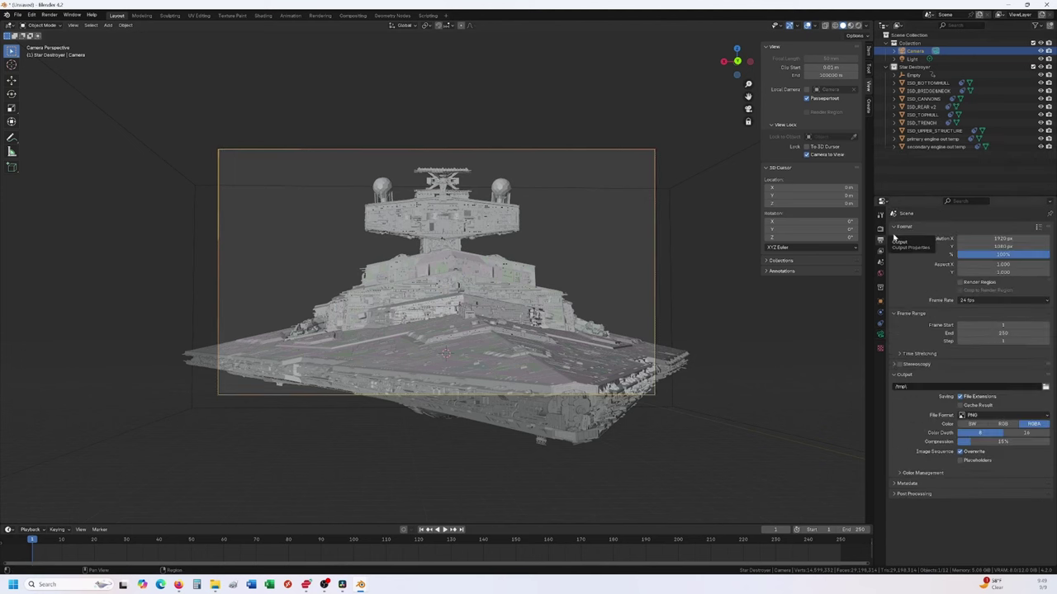
click(1038, 226)
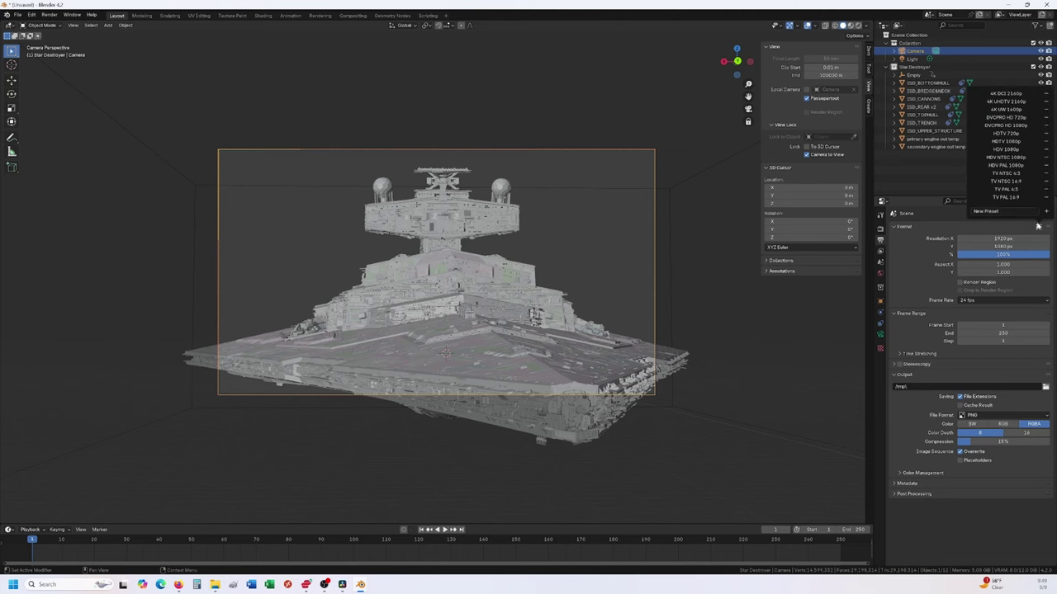
click(1009, 110)
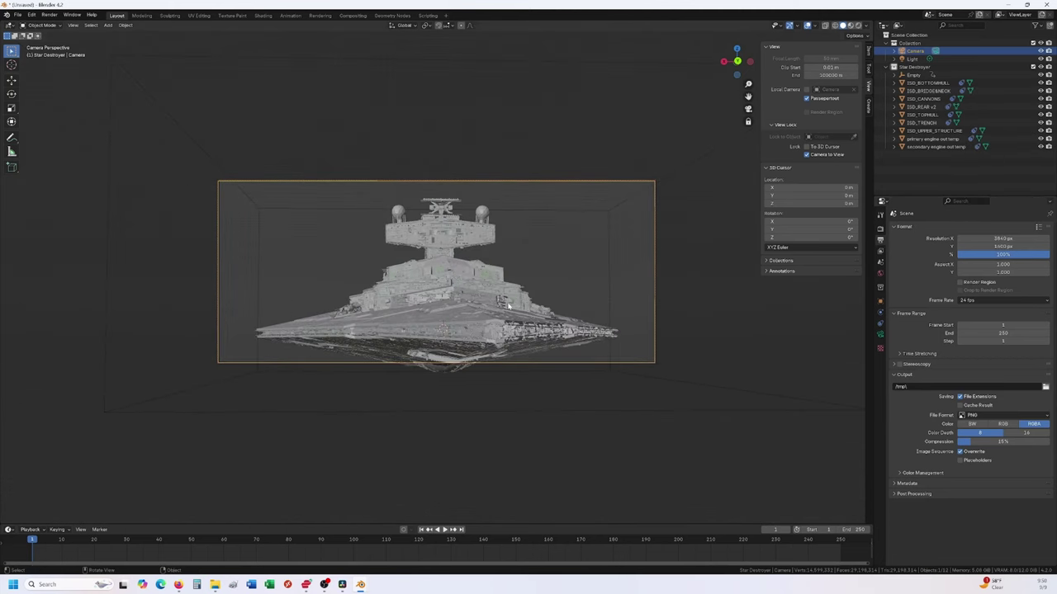
mouse_move(508, 306)
middle_down()
mouse_move(518, 302)
mouse_move(521, 316)
mouse_move(507, 316)
middle_up()
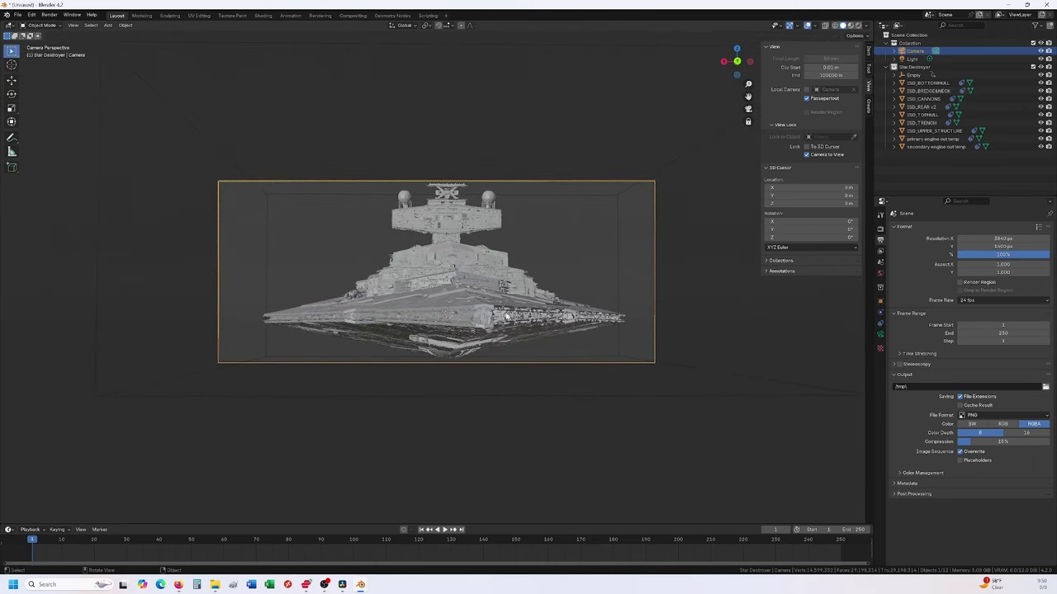
scroll(507, 316, down, 1)
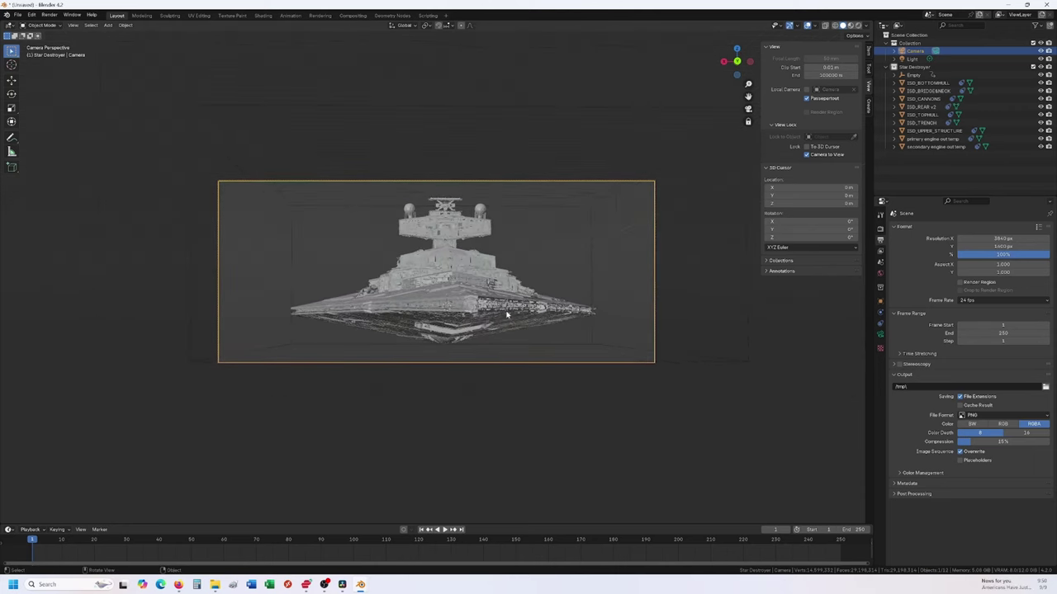
- Unlock the camera from the view and play the Star Destroyer reference footage in DaVinci Resolve
click(807, 156)
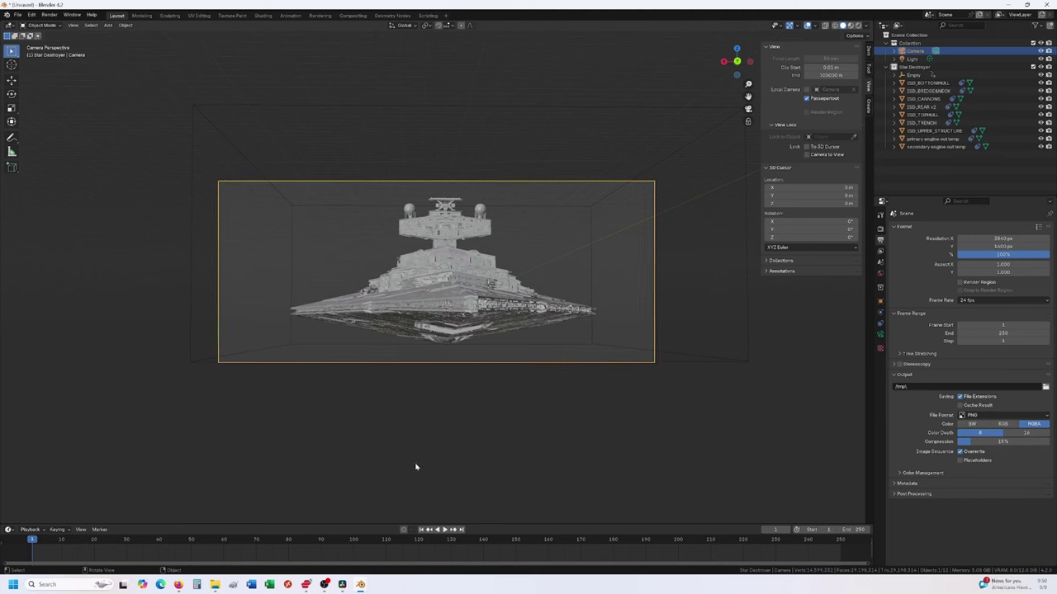
mouse_move(341, 585)
click(342, 540)
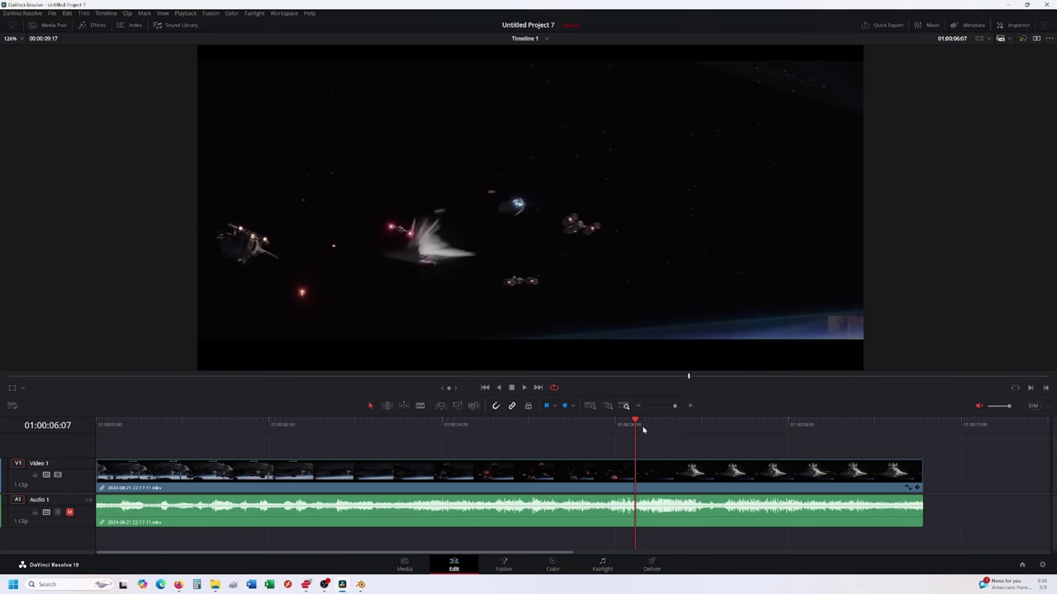
key(space)
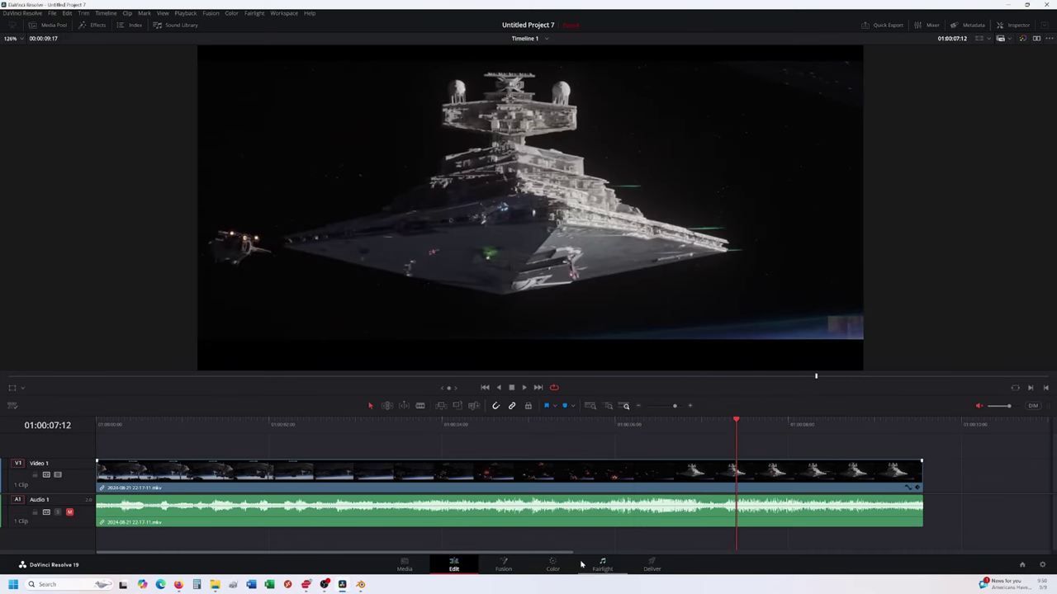
click(1009, 6)
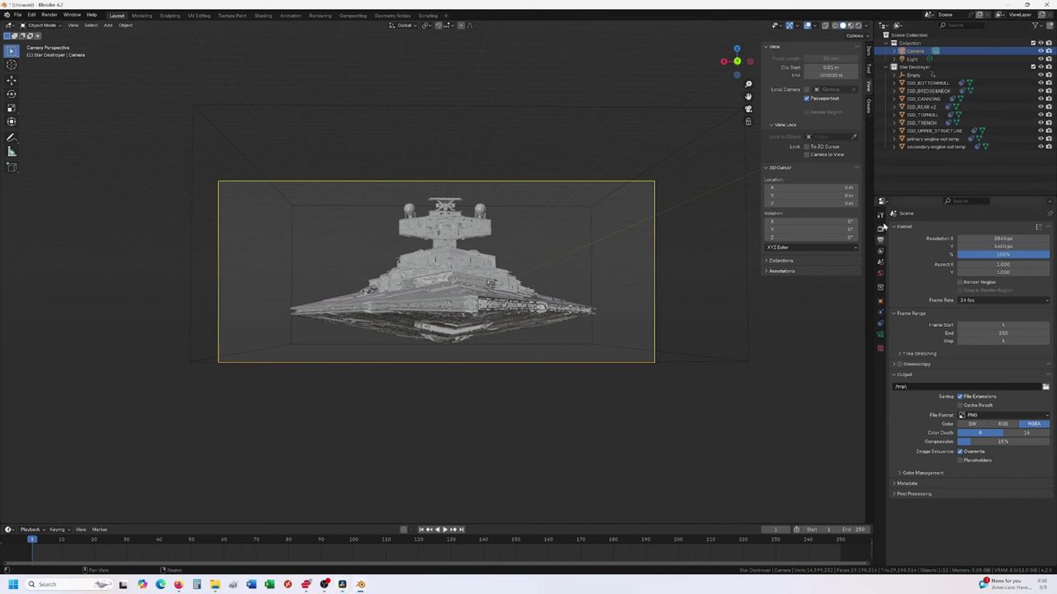
- Set the Cycles viewport noise threshold to 0.05 and the render noise threshold to 0.15
click(880, 228)
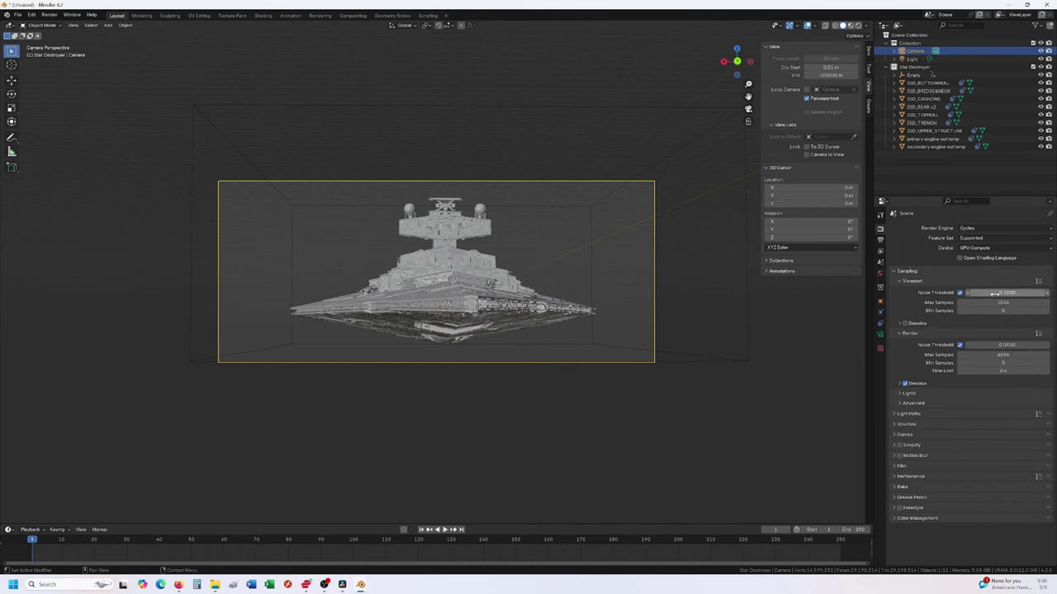
click(994, 293)
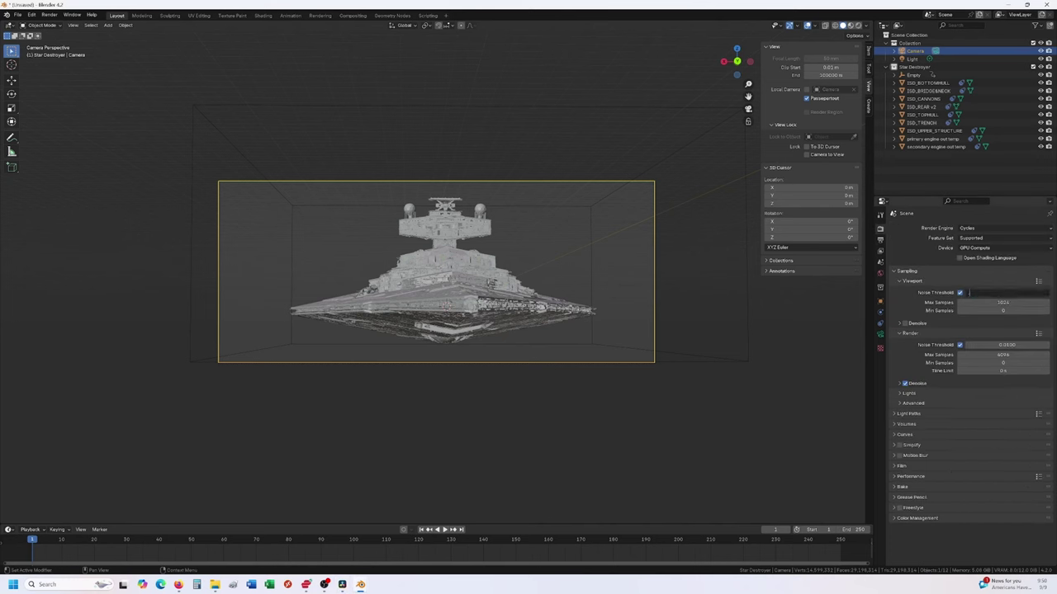
text(0.05)
key(Return)
click(1002, 344)
text(.15)
key(Return)
- Enable motion blur and fill the viewport with the camera frame
click(904, 457)
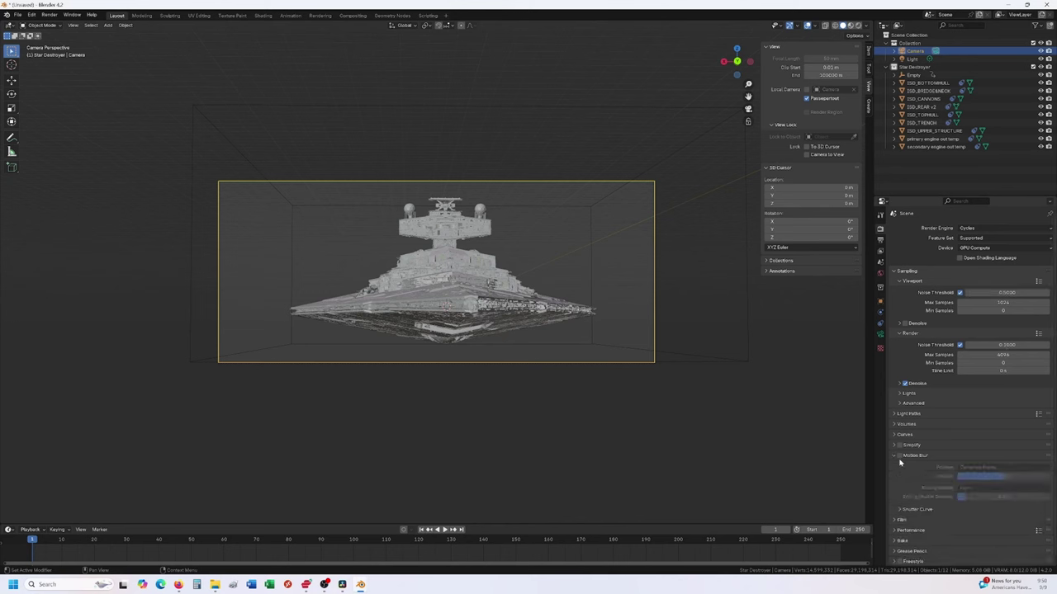
click(900, 458)
click(895, 456)
click(894, 457)
key(Home)
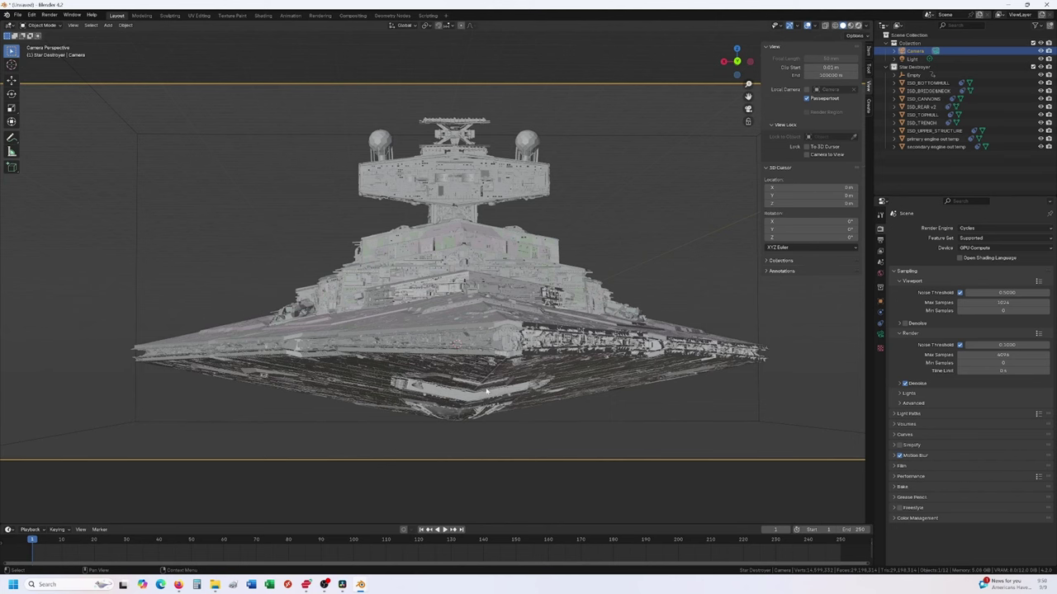
- Switch to Rendered shading and replace the existing light with a new Sun light
key(z)
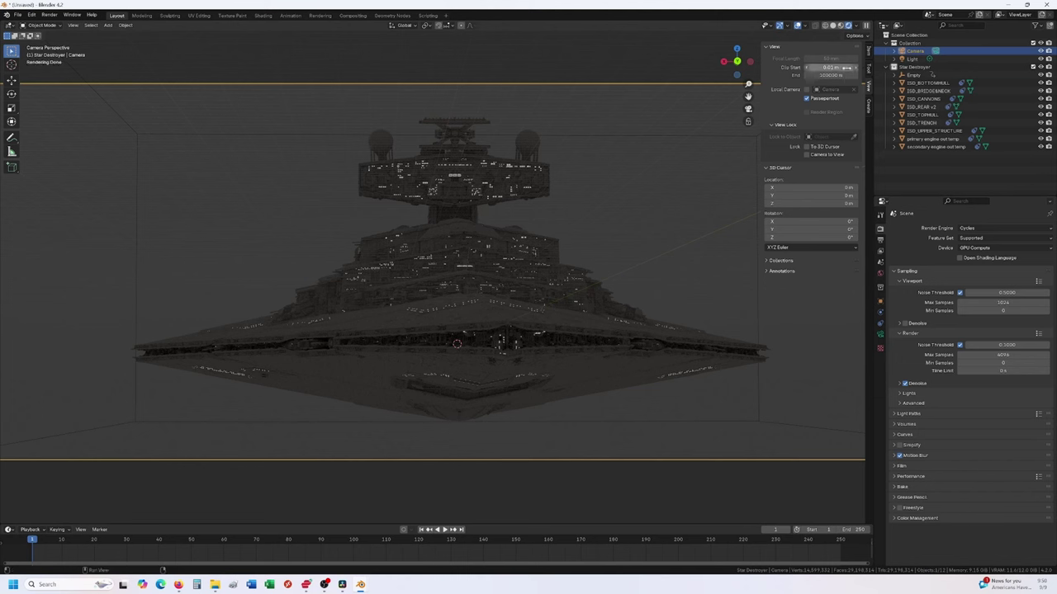
click(913, 59)
key(Delete)
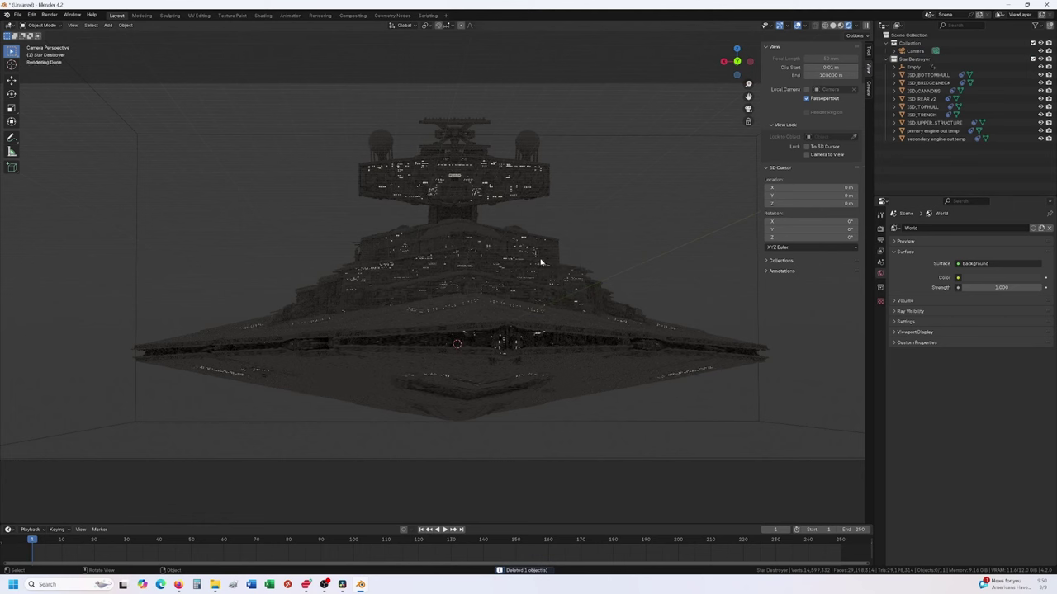
key(shift+a)
mouse_move(516, 360)
click(553, 368)
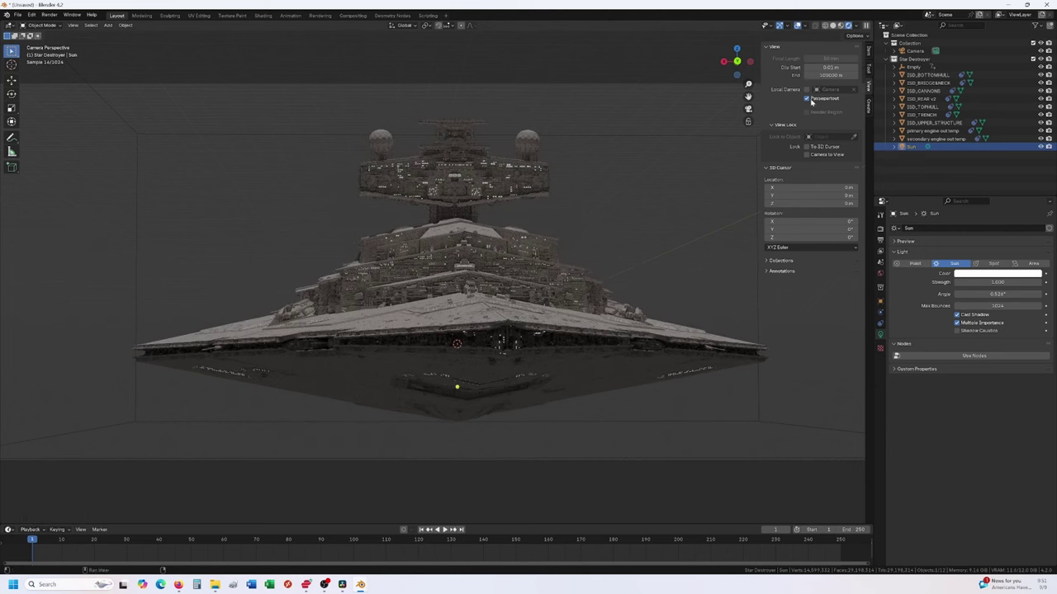
- Tilt the Sun to −74° on Y and give it a 0.1° angle
click(869, 52)
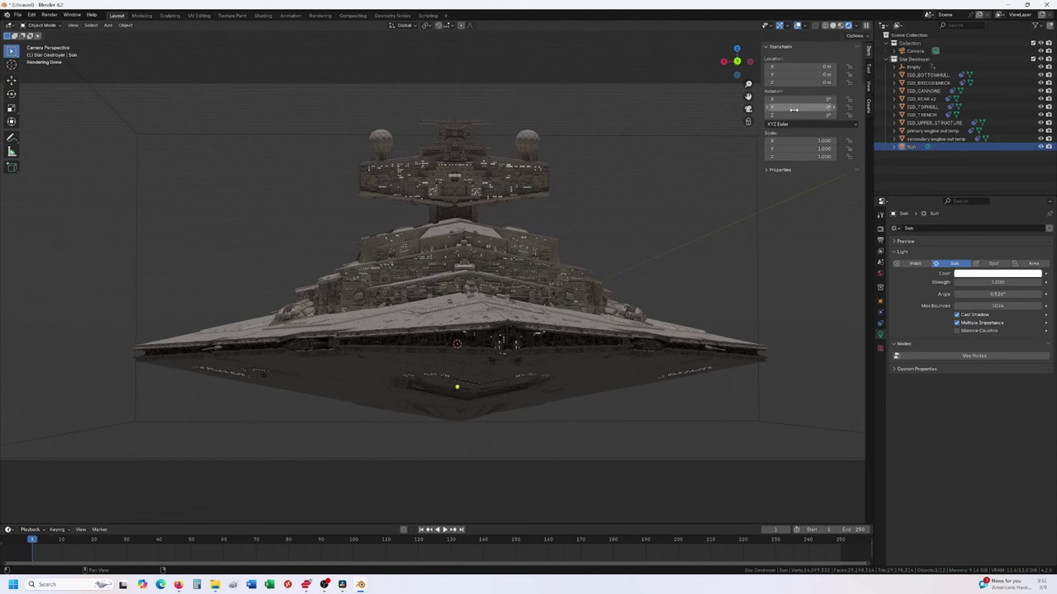
drag(793, 110, 735, 110)
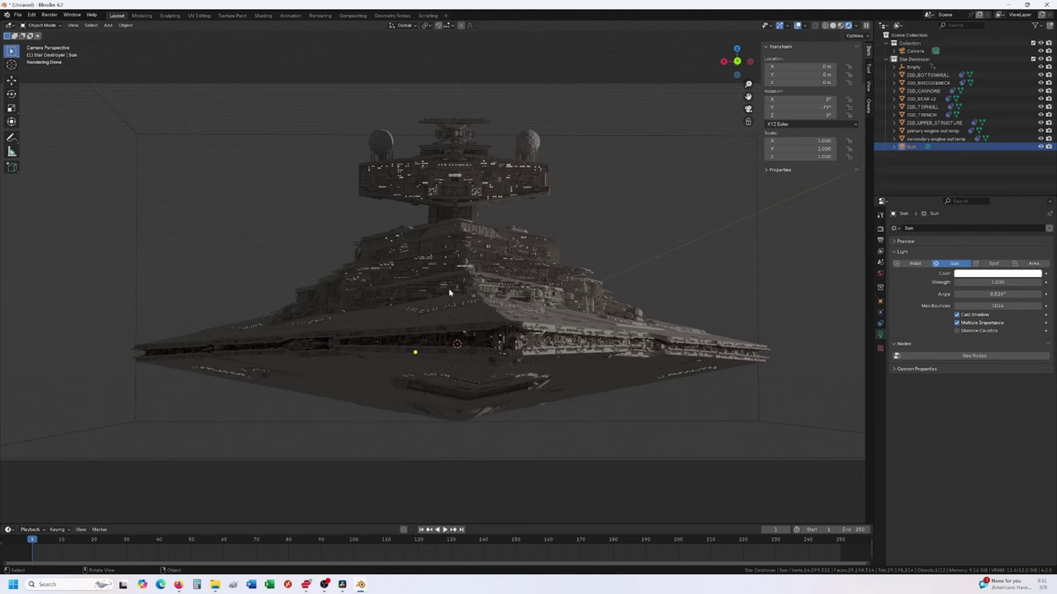
click(995, 294)
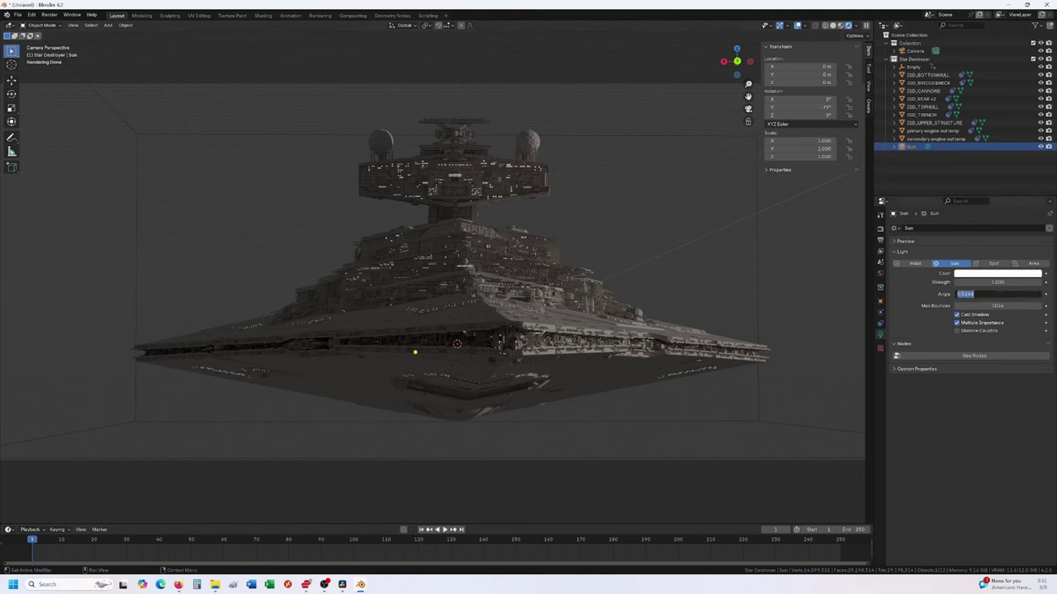
text(0.1)
key(Return)
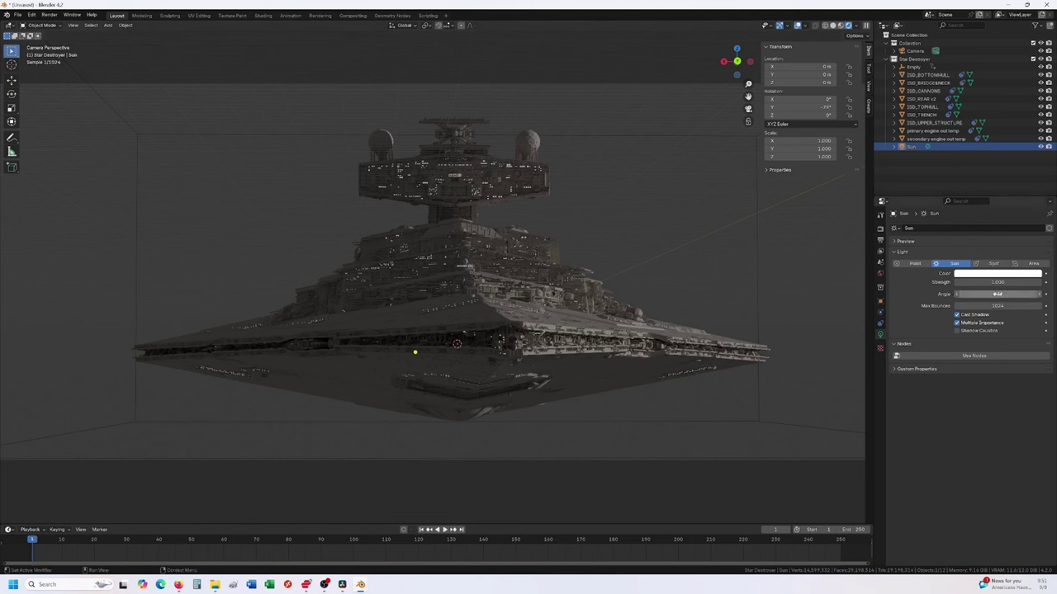
- Swing the Sun to −12° on Z and set its strength to 5
scroll(535, 268, up, 4)
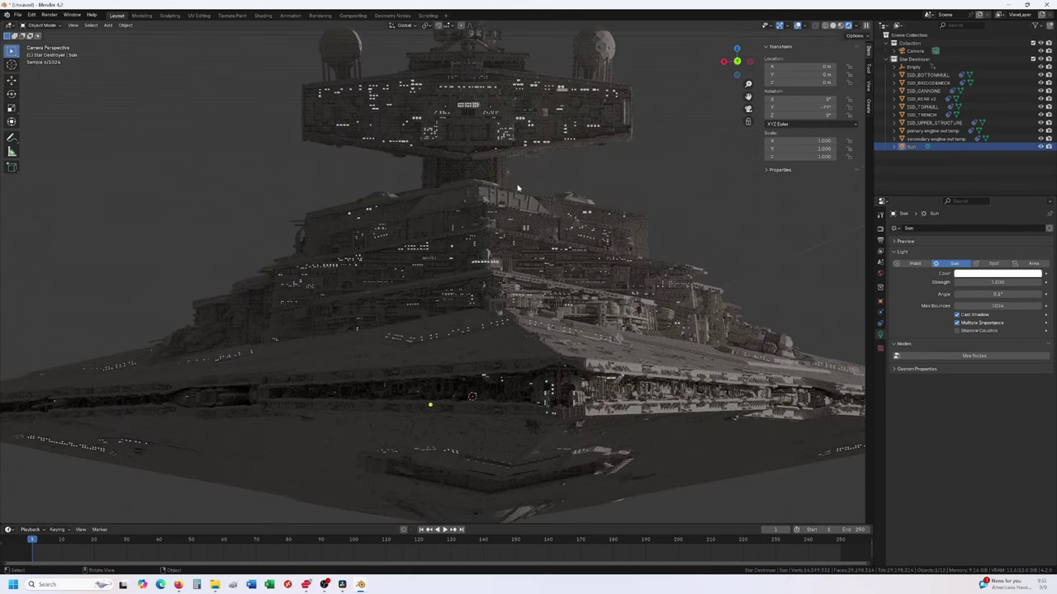
drag(805, 115, 772, 114)
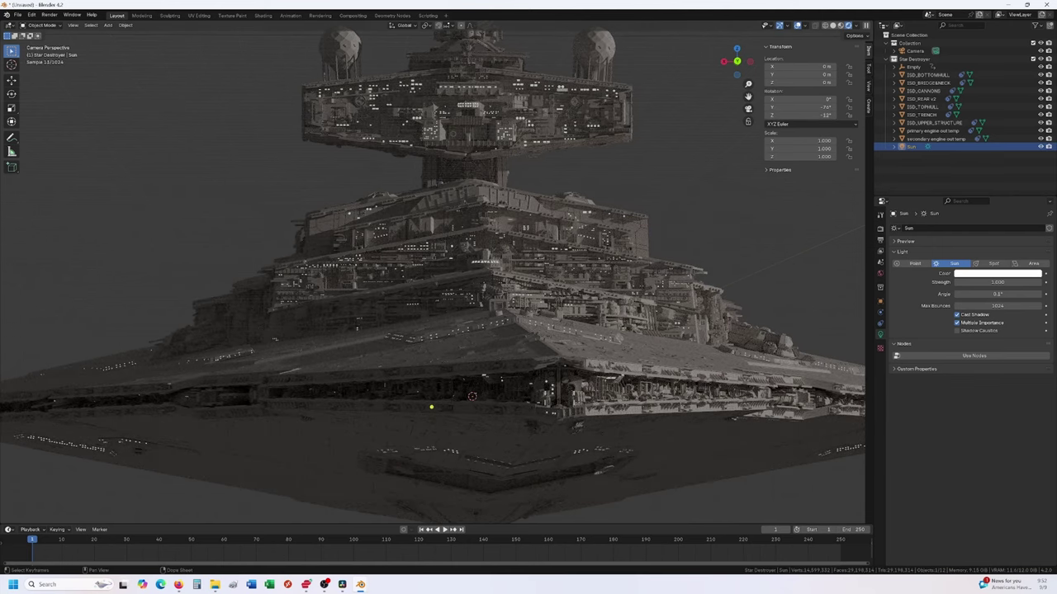
click(997, 282)
text(5)
key(Return)
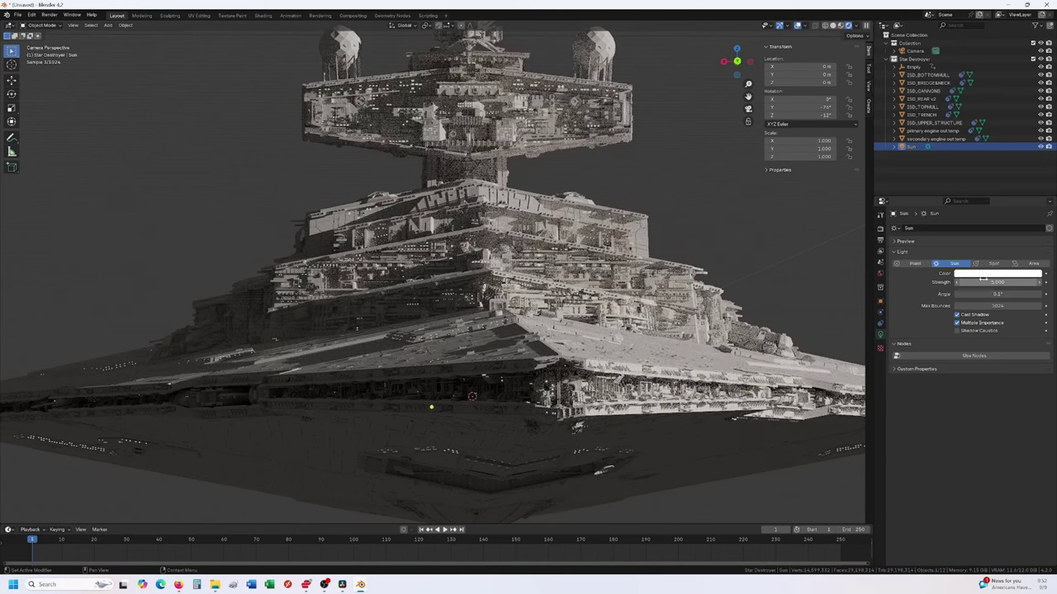
- Zoom into the Star Destroyer reference footage in DaVinci Resolve, then return to Blender
key(alt+Tab)
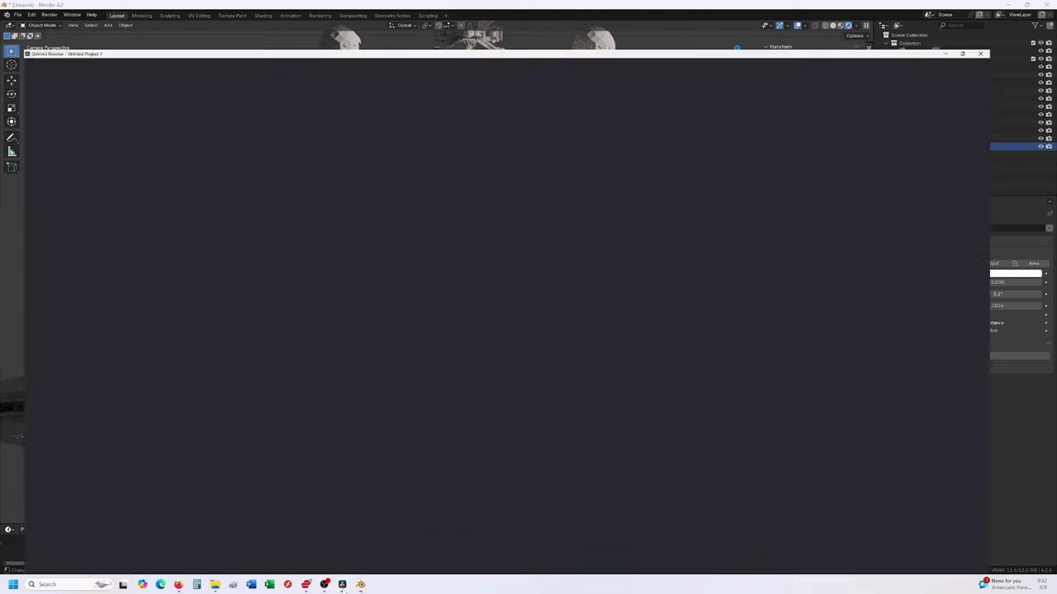
scroll(515, 139, up, 5)
scroll(503, 139, up, 2)
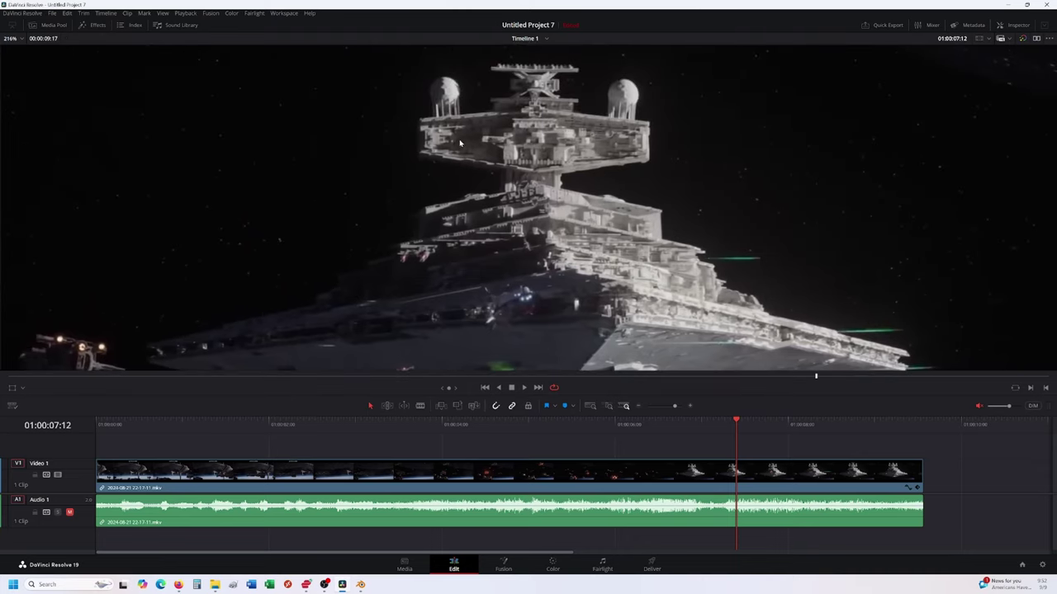
scroll(607, 297, down, 5)
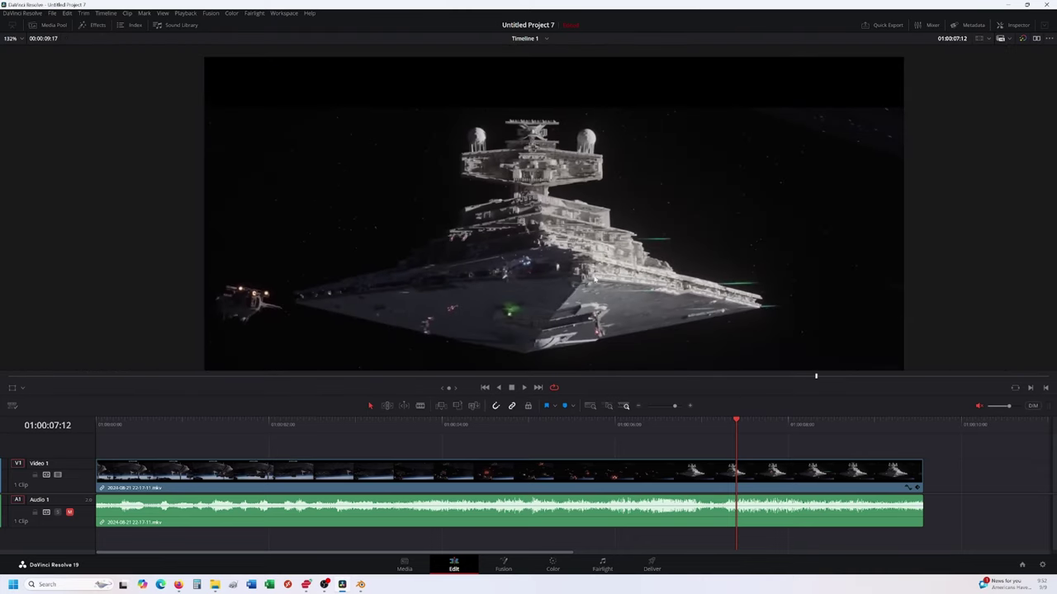
scroll(504, 258, down, 1)
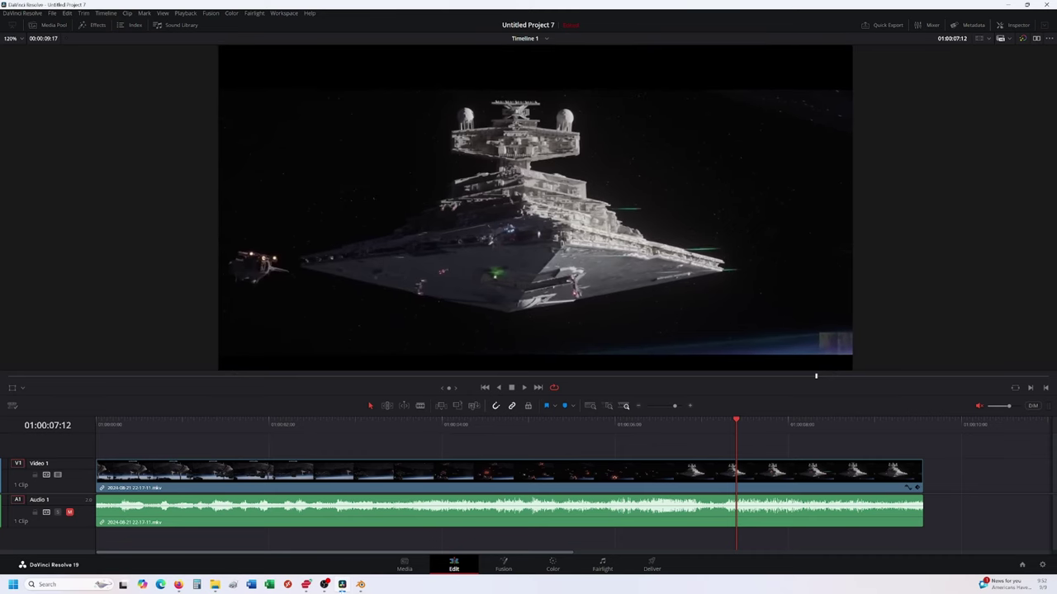
mouse_move(360, 585)
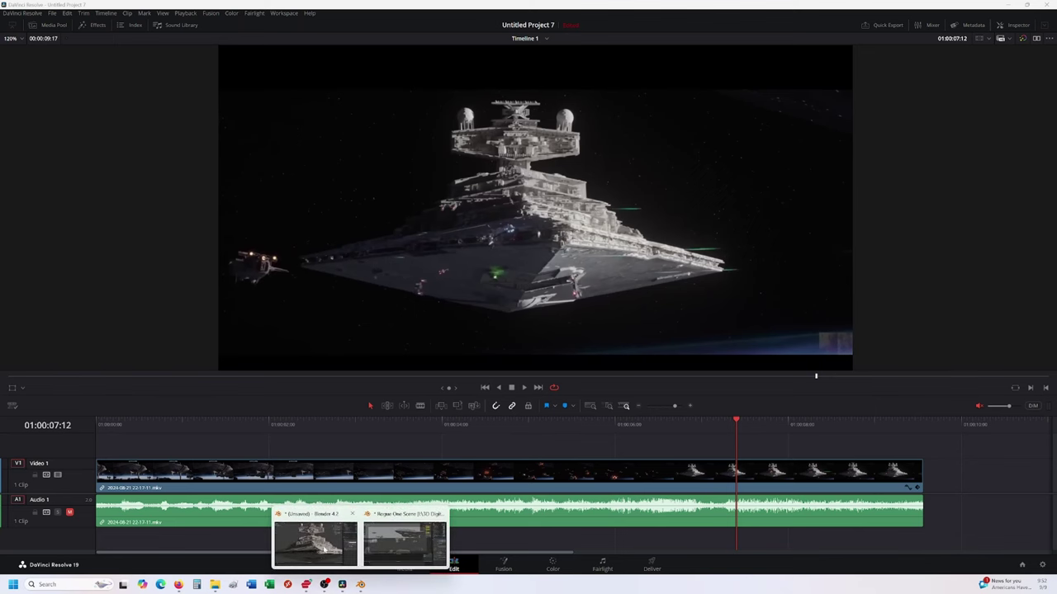
click(1008, 4)
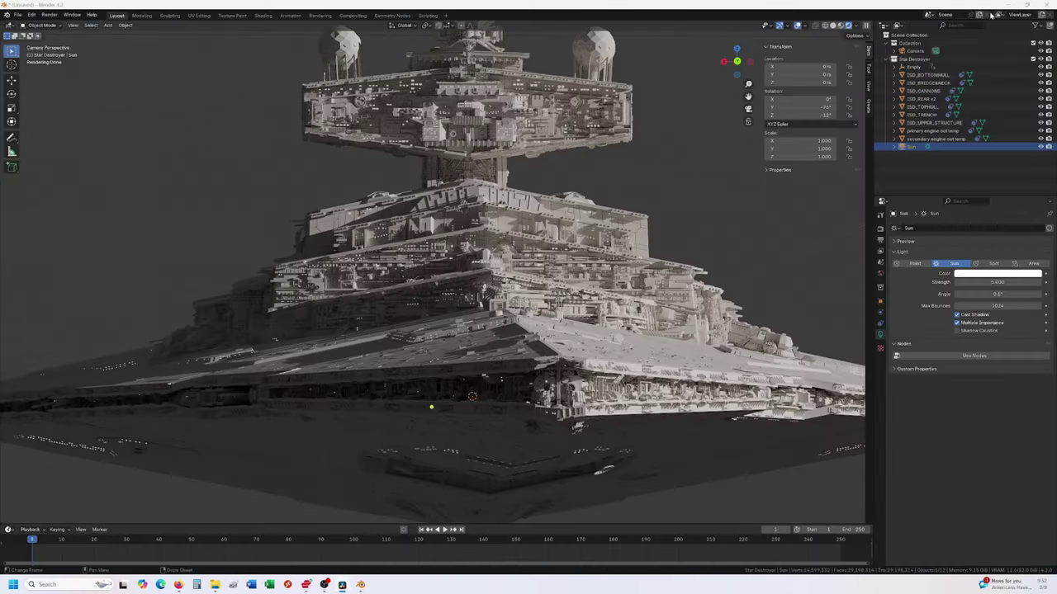
- Step the Resolve reference clip to an earlier frame, then bring Blender back to the front
scroll(545, 223, down, 4)
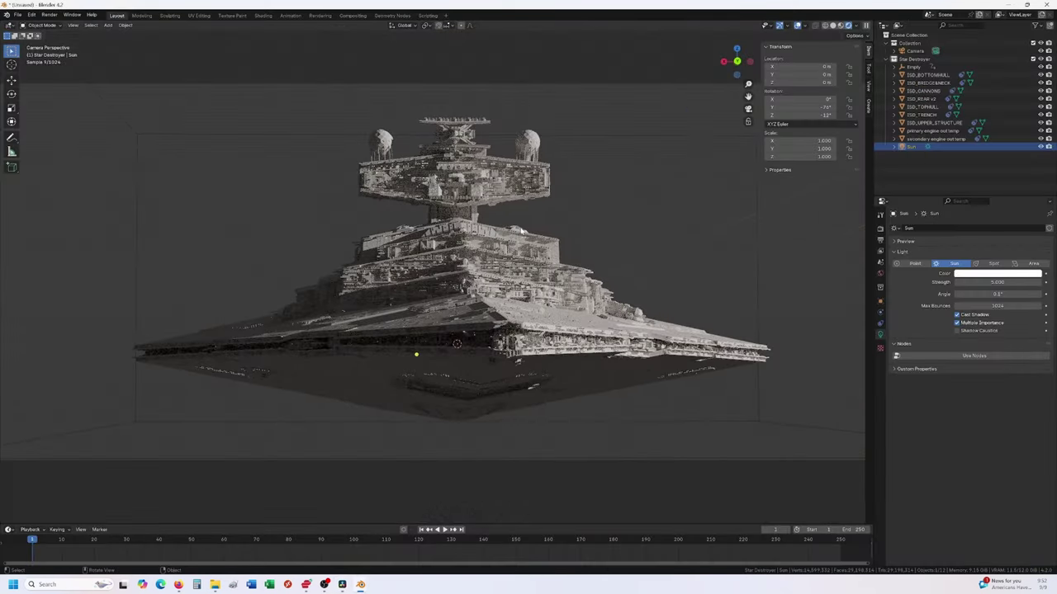
scroll(529, 227, up, 2)
scroll(520, 231, down, 2)
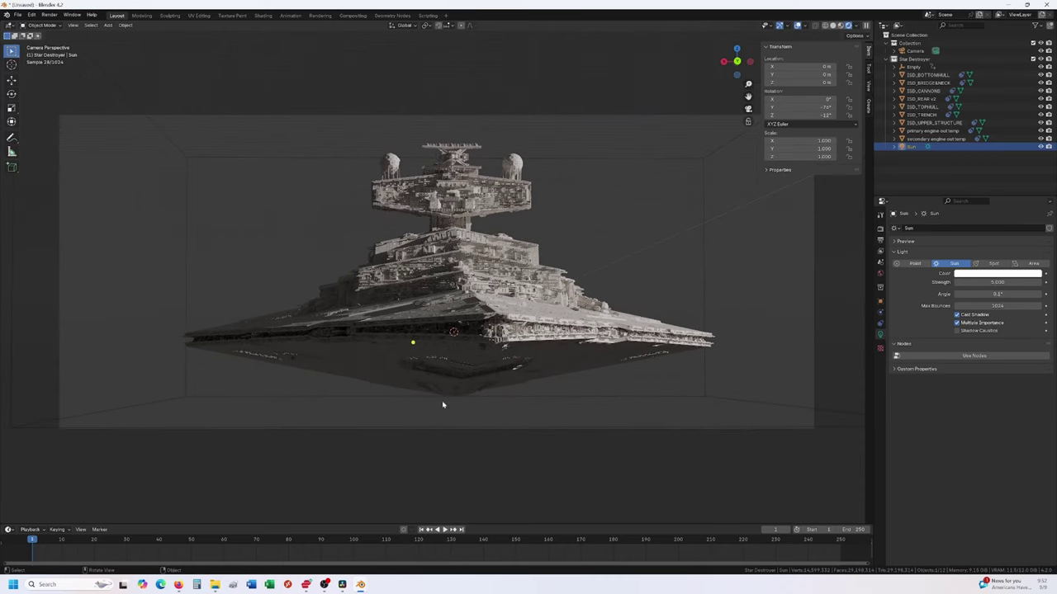
click(360, 585)
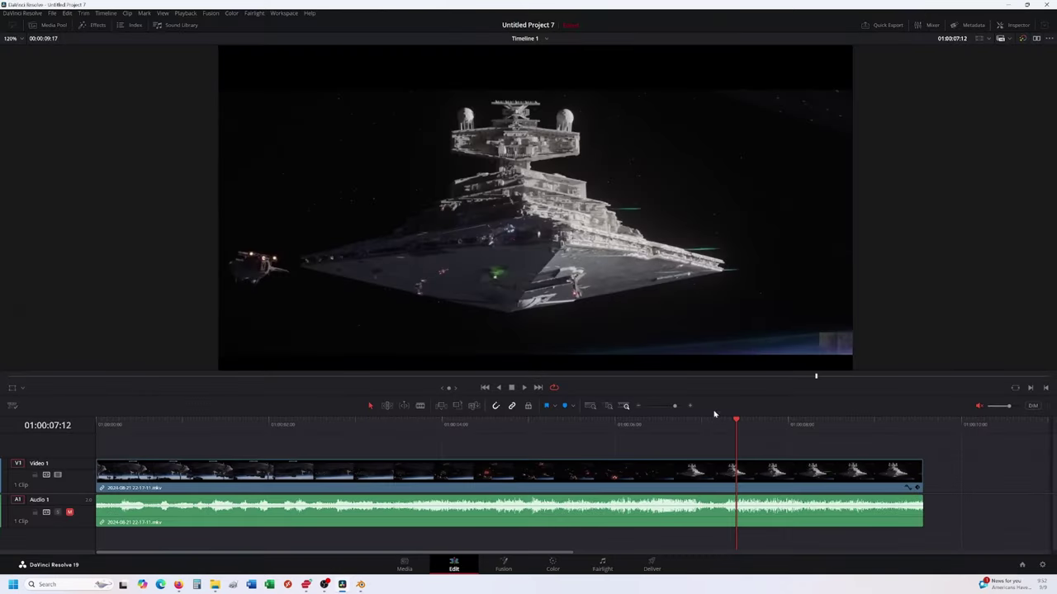
drag(736, 421, 725, 450)
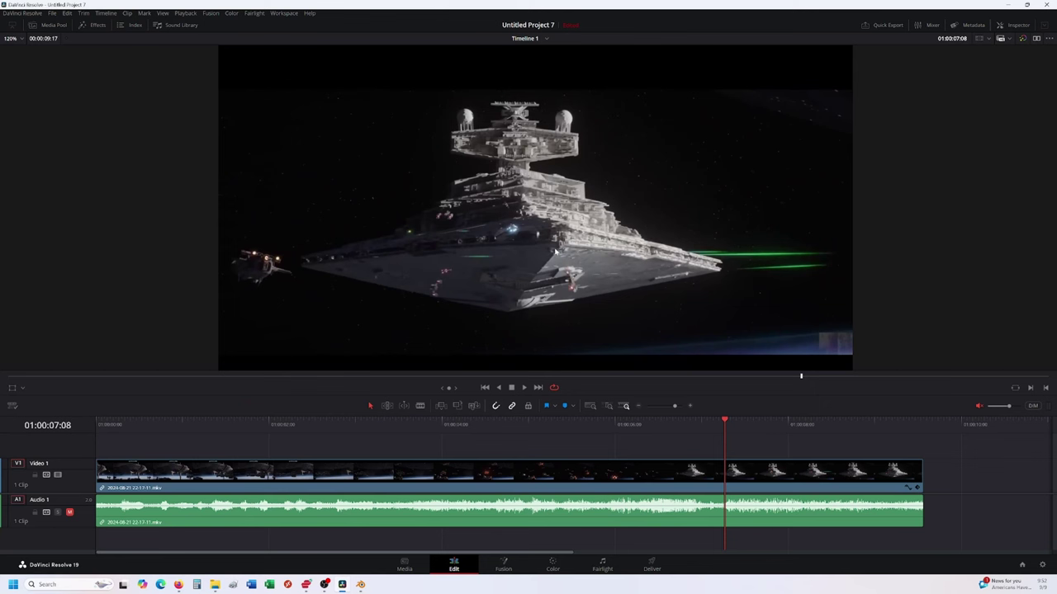
mouse_move(361, 584)
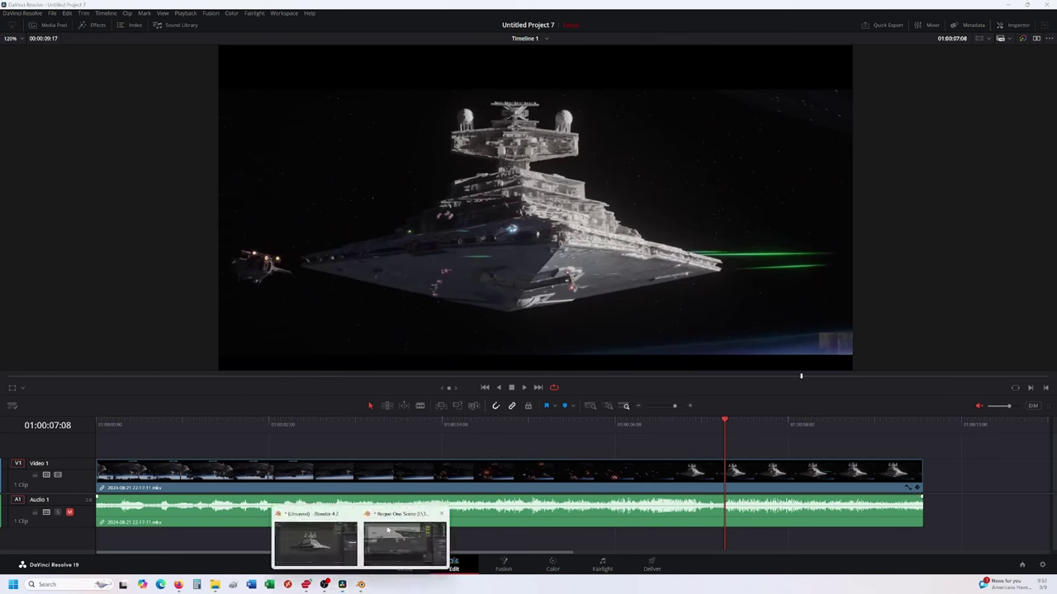
click(317, 541)
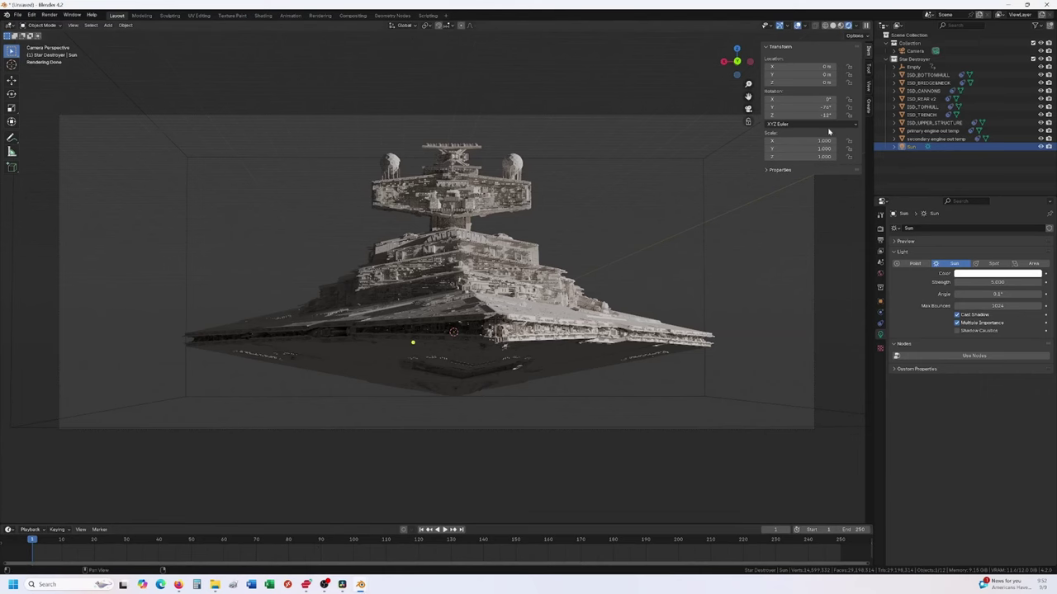
- Orbit out of the camera view and zoom in on the sunlit bridge tower and hull
middle_drag(790, 120, 701, 307)
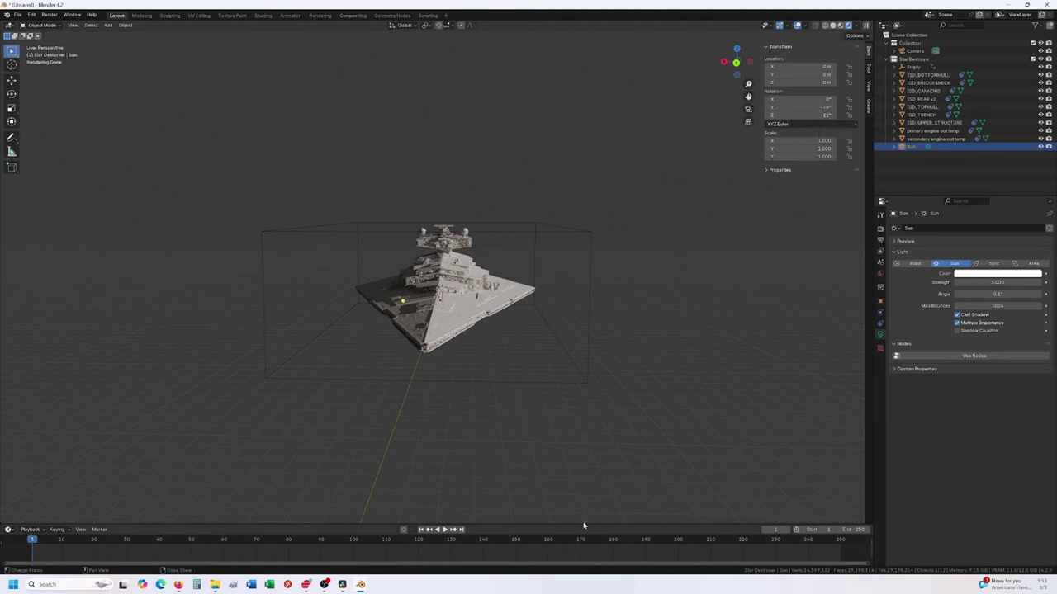
scroll(430, 334, up, 6)
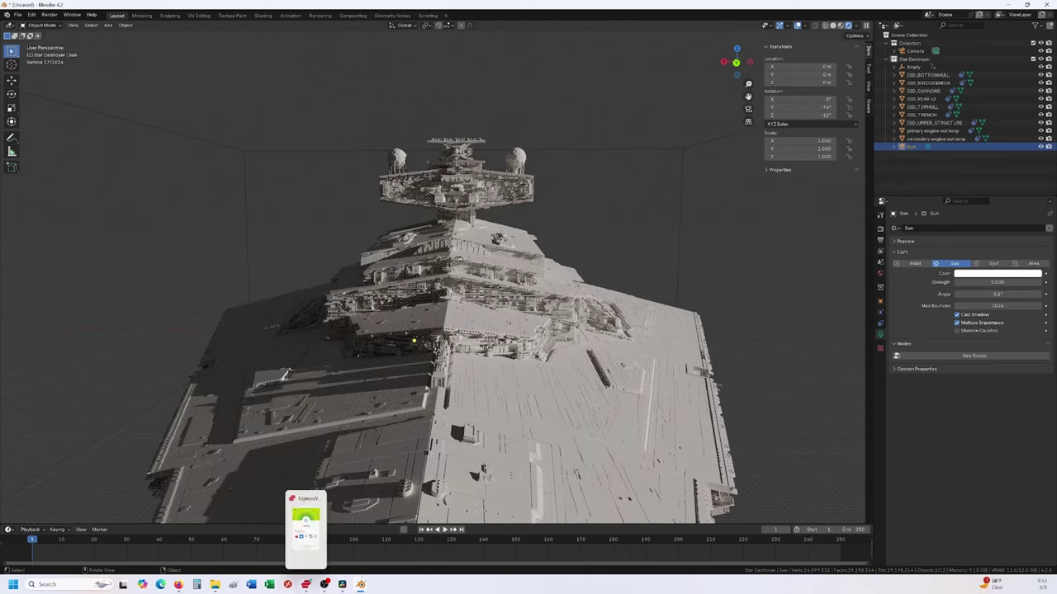
- Bring DaVinci Resolve forward and scrub the first seconds of Timeline 1 at 109% zoom
click(342, 584)
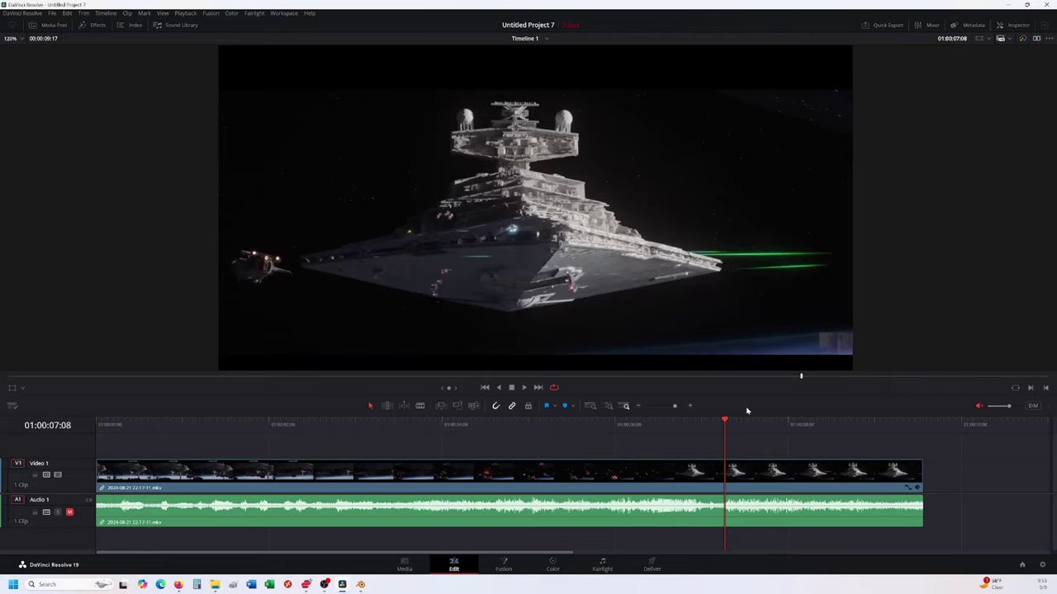
drag(727, 423, 202, 487)
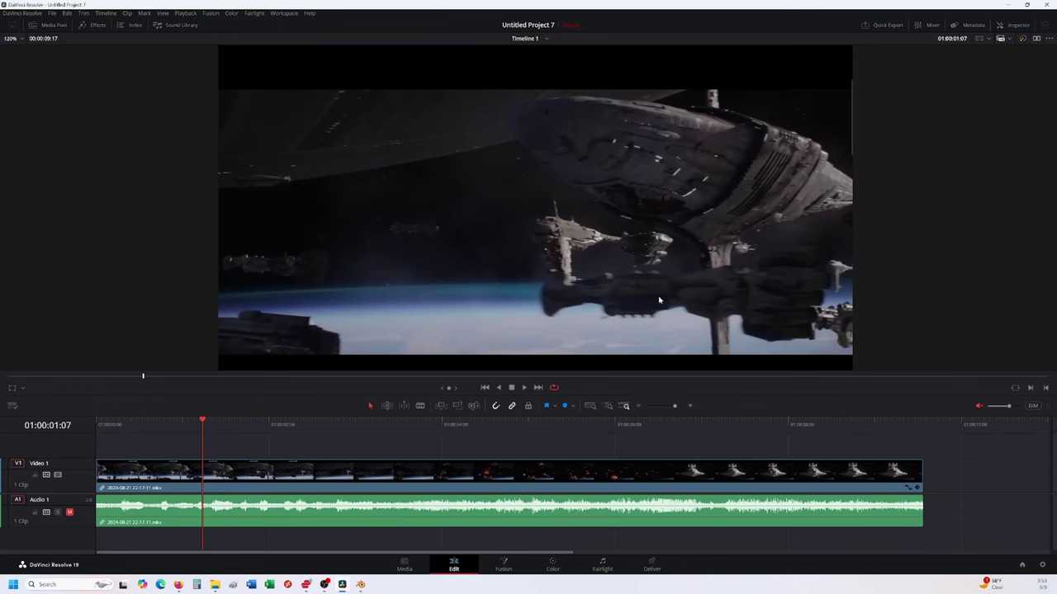
scroll(623, 244, down, 1)
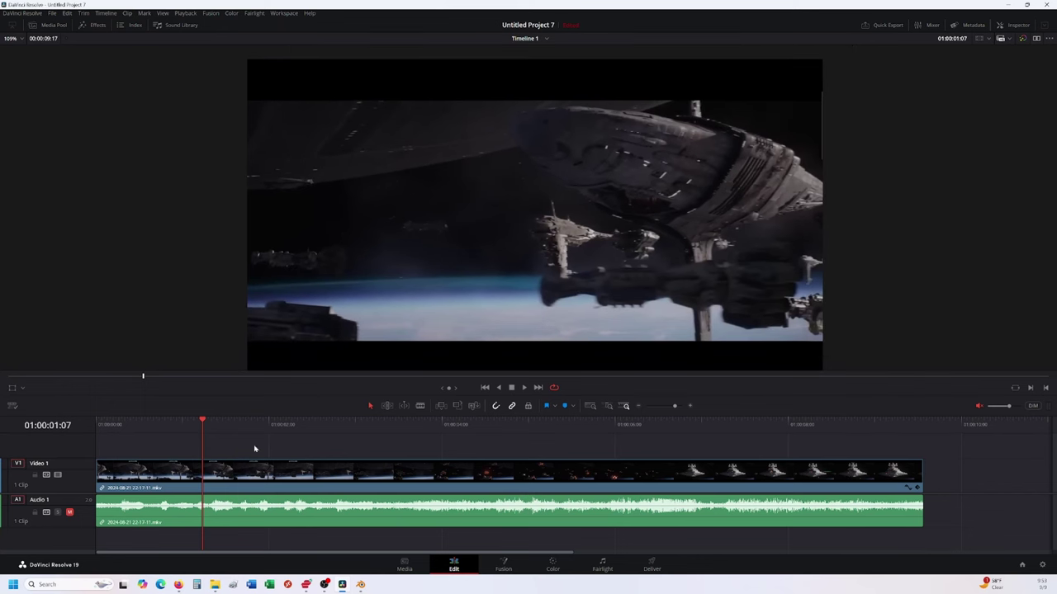
drag(202, 421, 128, 432)
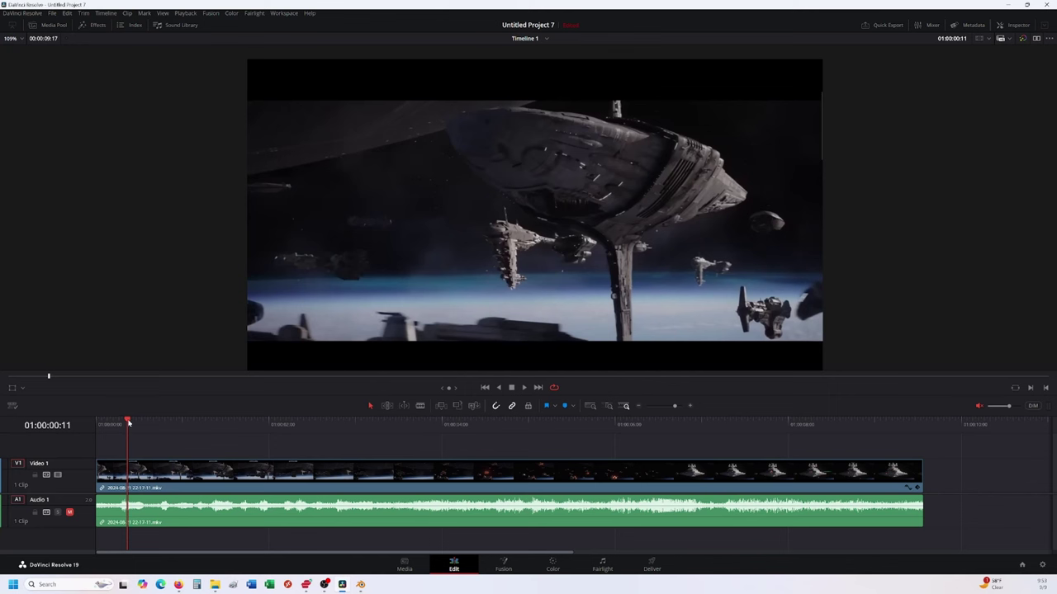
drag(128, 422, 229, 424)
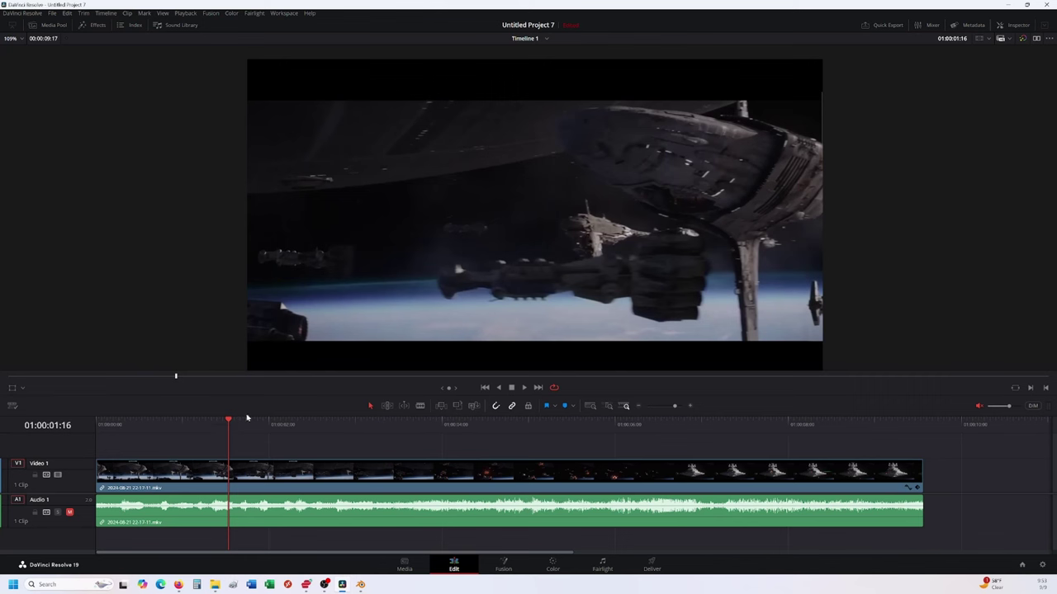
drag(229, 430, 121, 434)
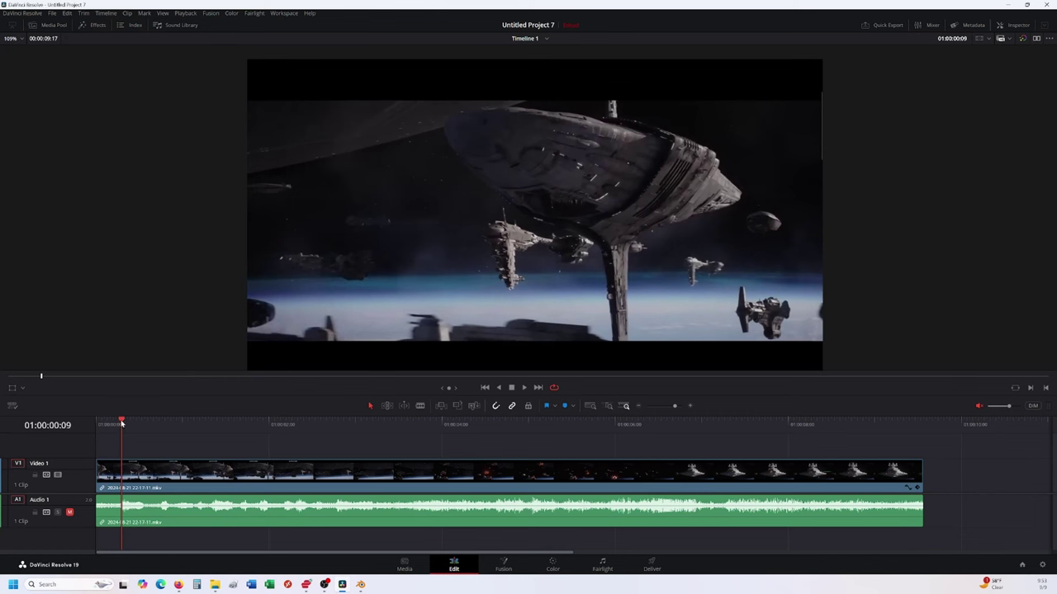
drag(122, 422, 584, 445)
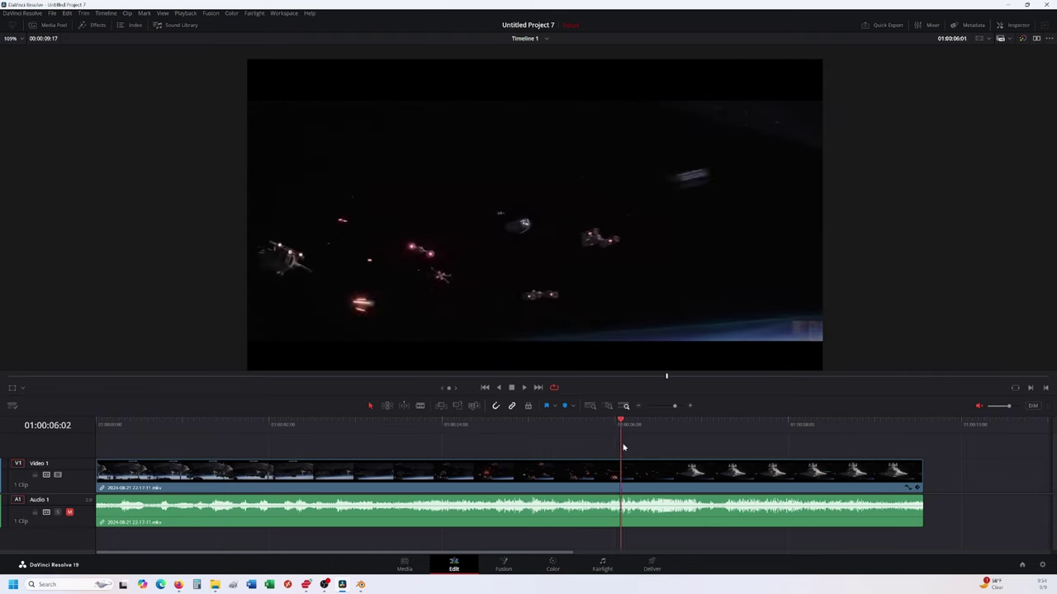
- Replay the reference clip from 01:00:00:00 forward to about 01:00:03:11
key(Home)
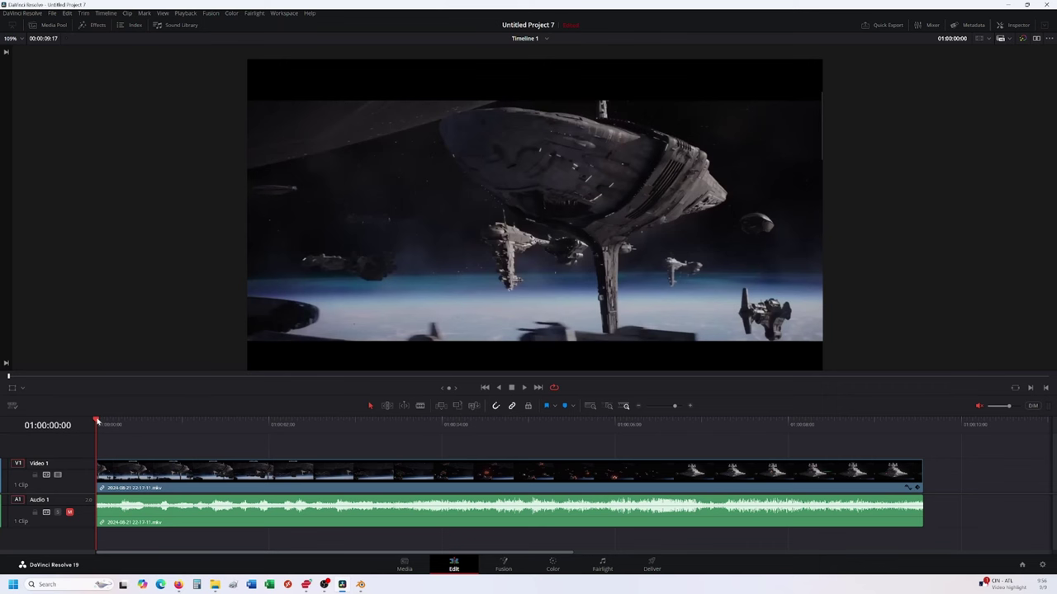
drag(97, 421, 271, 419)
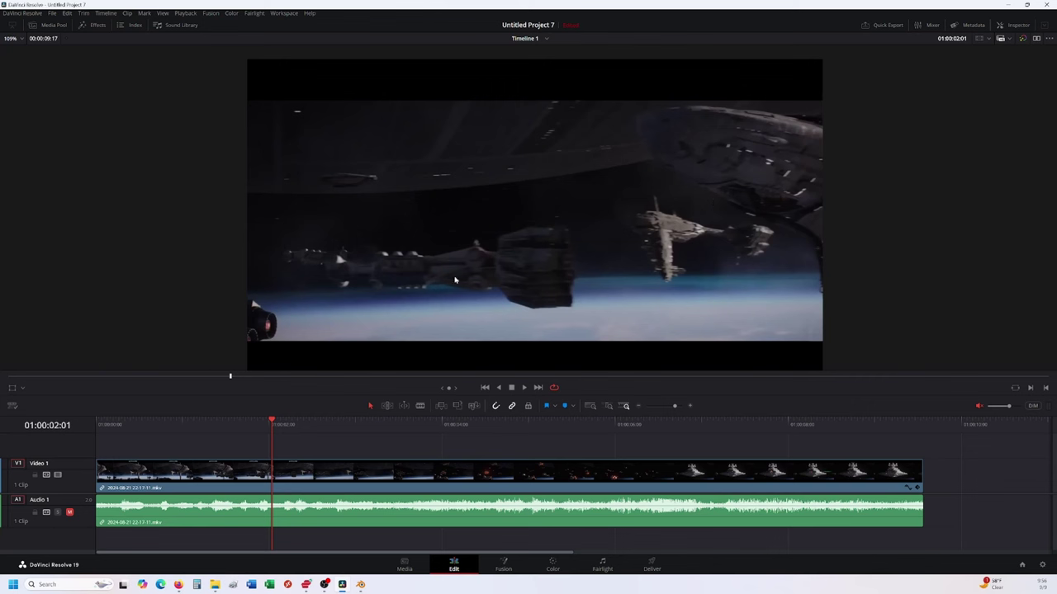
drag(272, 421, 314, 434)
mouse_move(284, 373)
mouse_down()
mouse_move(349, 371)
mouse_move(386, 406)
mouse_move(391, 426)
mouse_move(495, 427)
mouse_move(421, 428)
mouse_up()
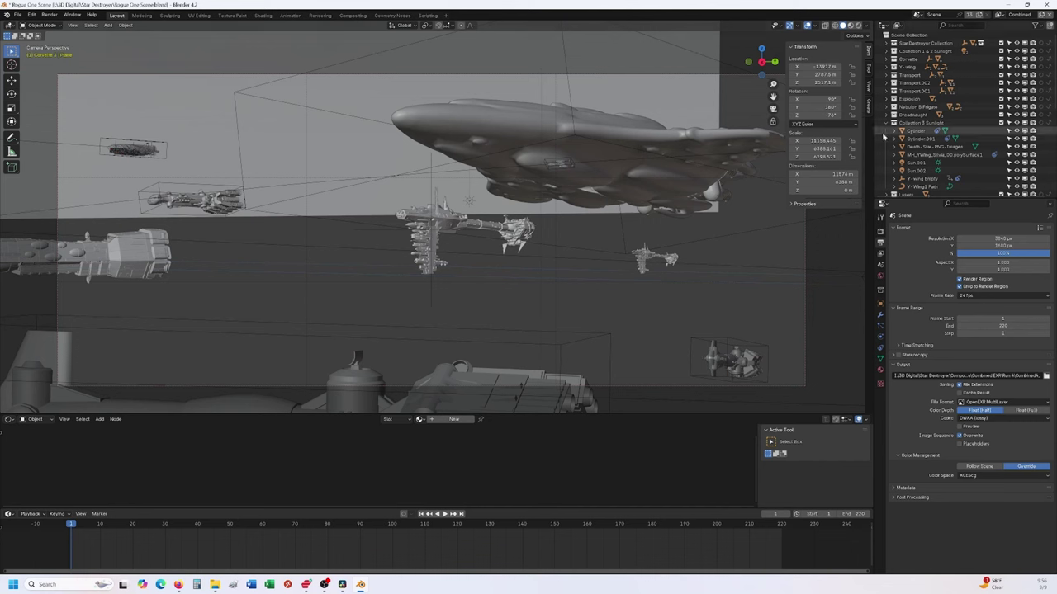
- Expand Collection 1 & 2 Sunlight, select the Camera and show its depth-of-field settings
click(920, 139)
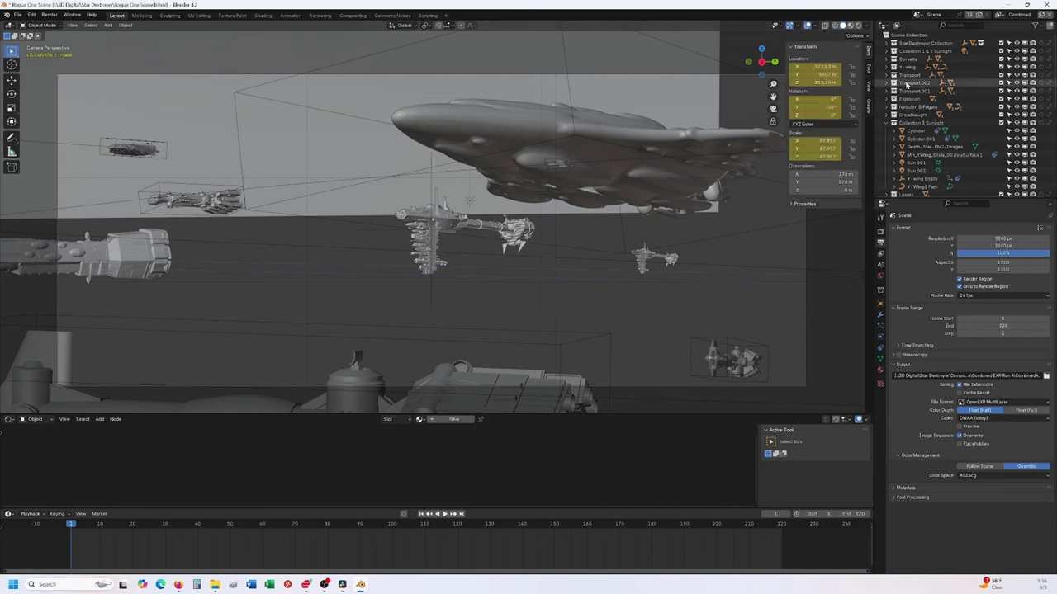
click(893, 52)
click(893, 51)
scroll(893, 132, down, 2)
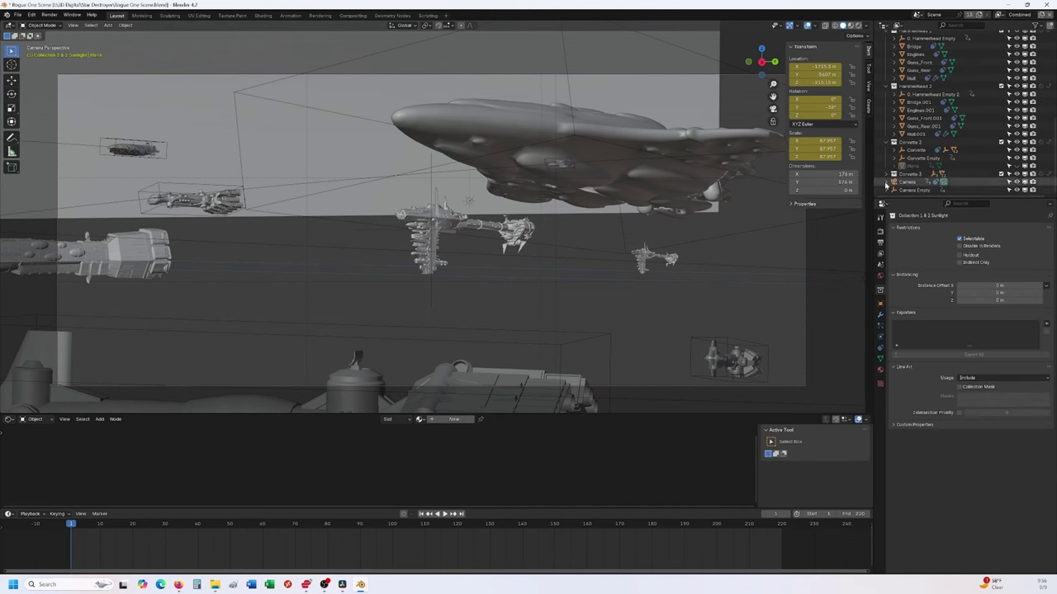
click(893, 181)
click(905, 182)
click(880, 338)
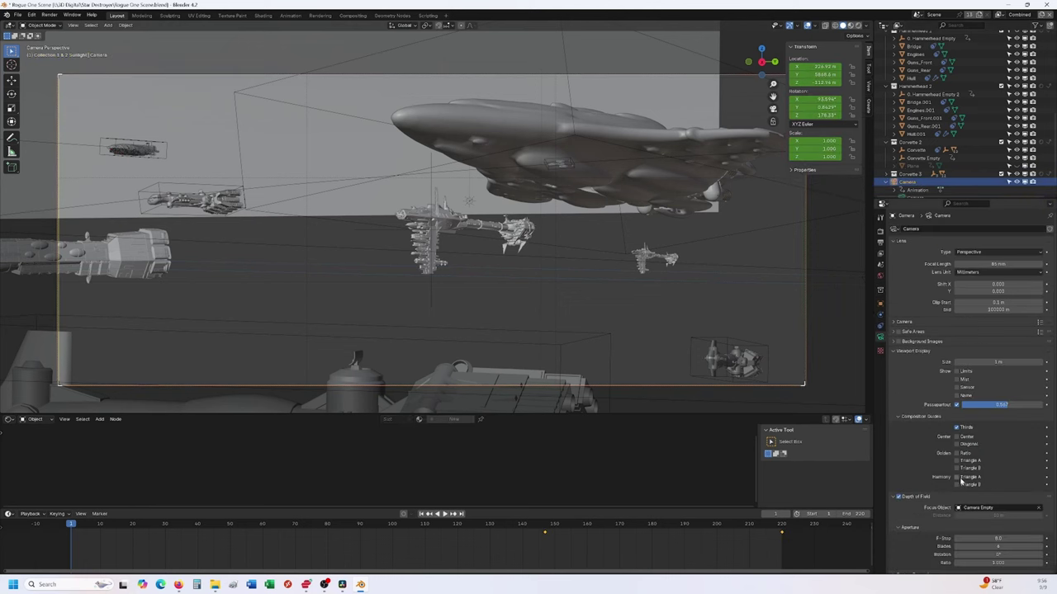
- Select Camera Empty, play and scrub its focus animation, then orbit out over the scene
scroll(948, 471, down, 1)
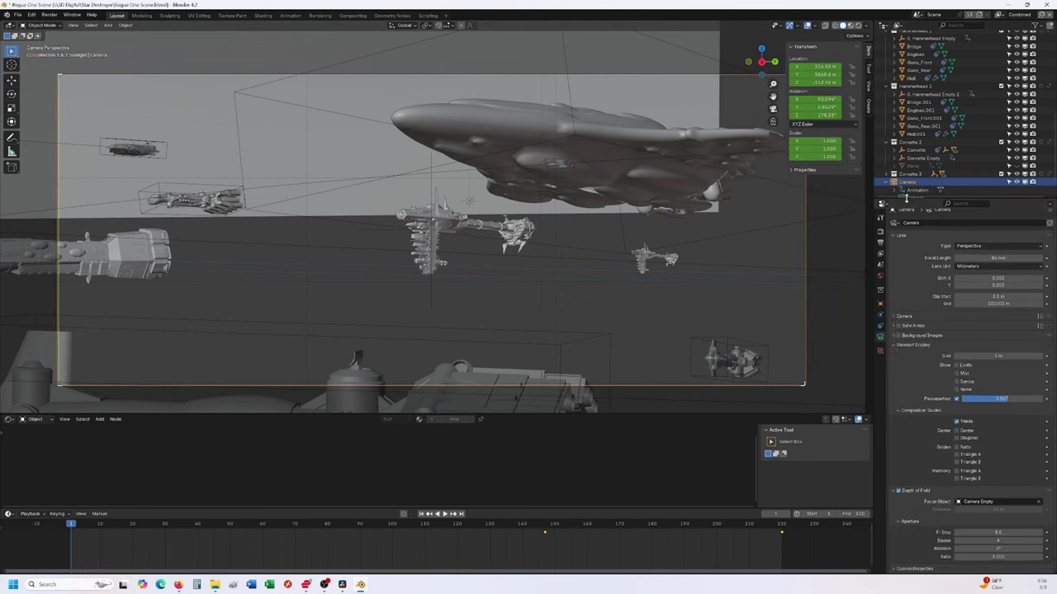
click(431, 188)
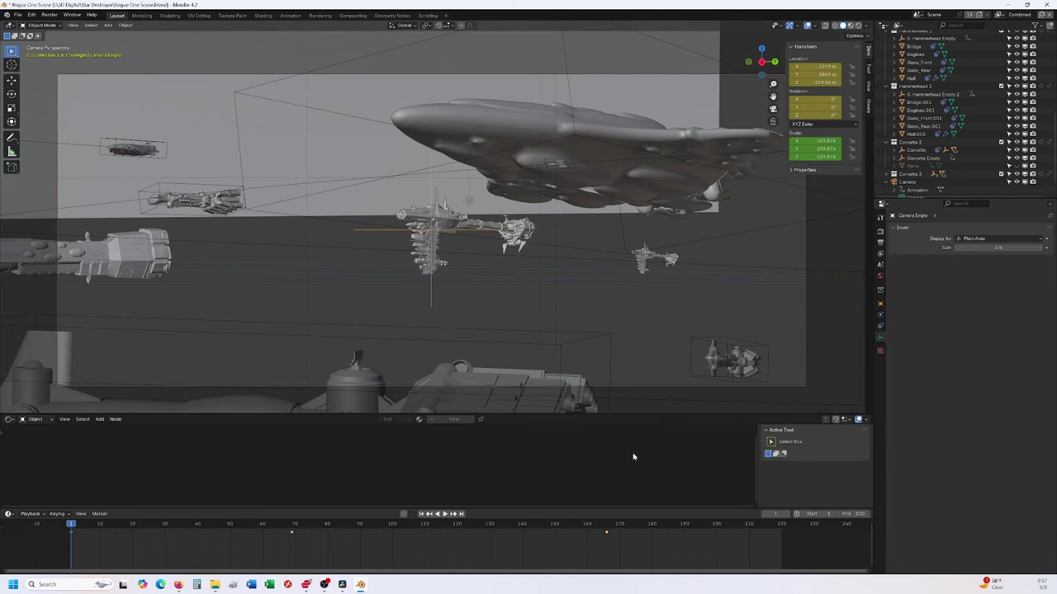
key(space)
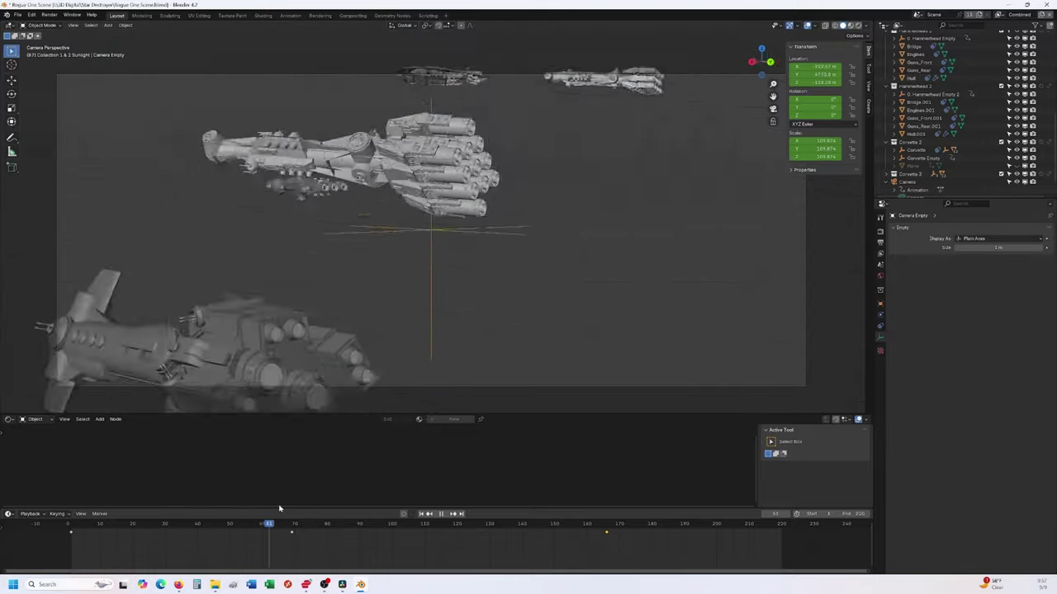
drag(279, 509, 88, 526)
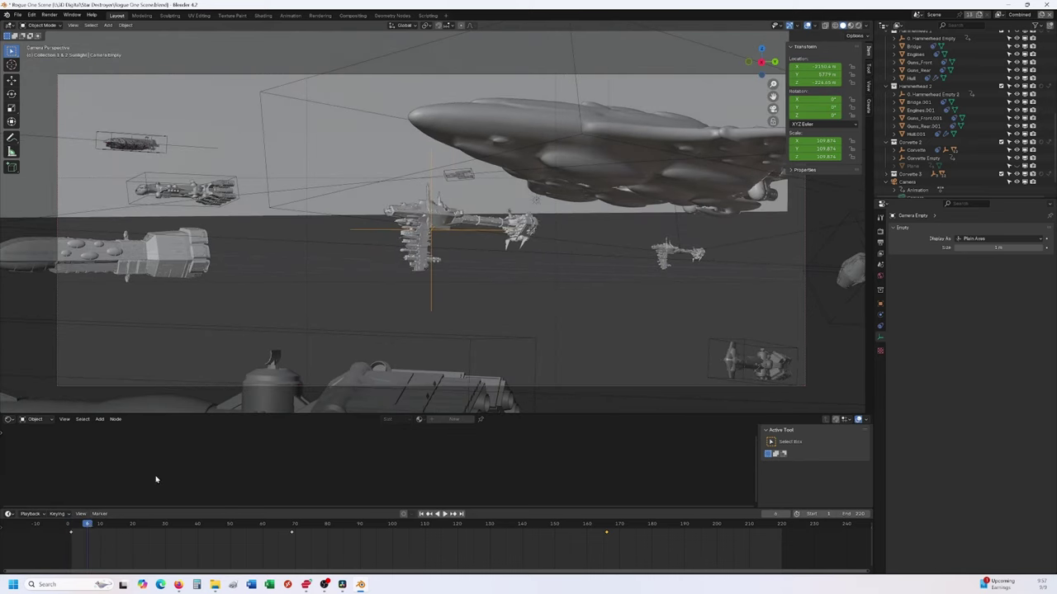
middle_drag(330, 372, 452, 224)
middle_drag(613, 223, 721, 177)
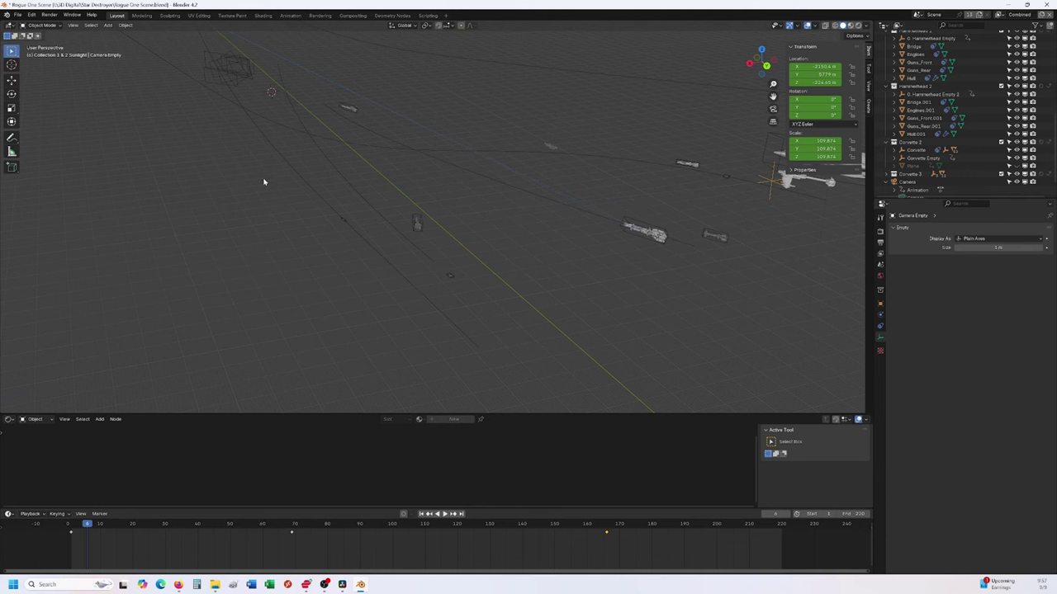
- Scrub the Resolve reference clip to about 01:00:06:22, then return to Blender's fleet view
click(342, 585)
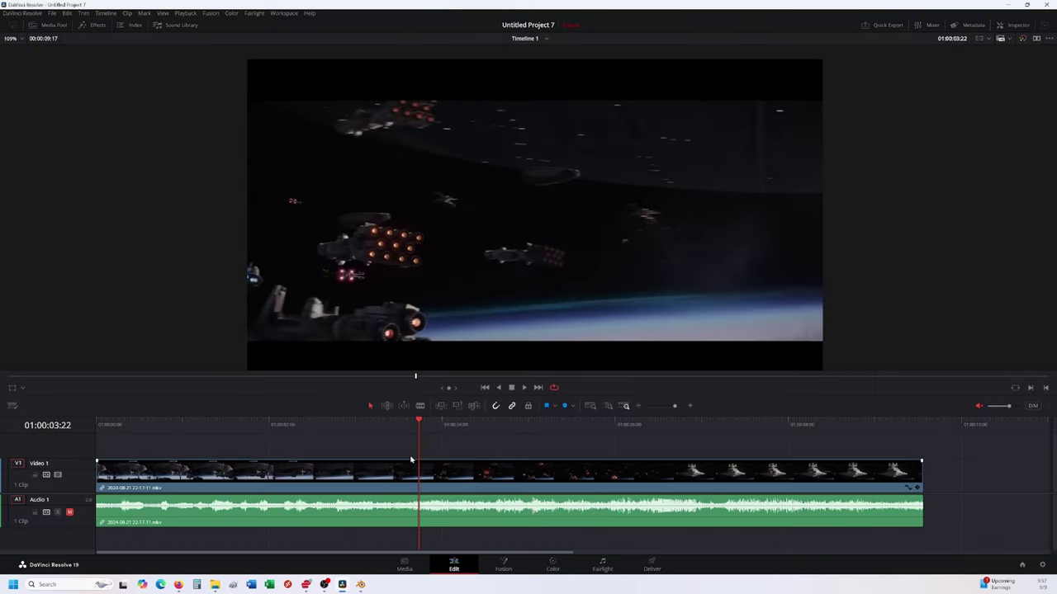
drag(419, 419, 679, 407)
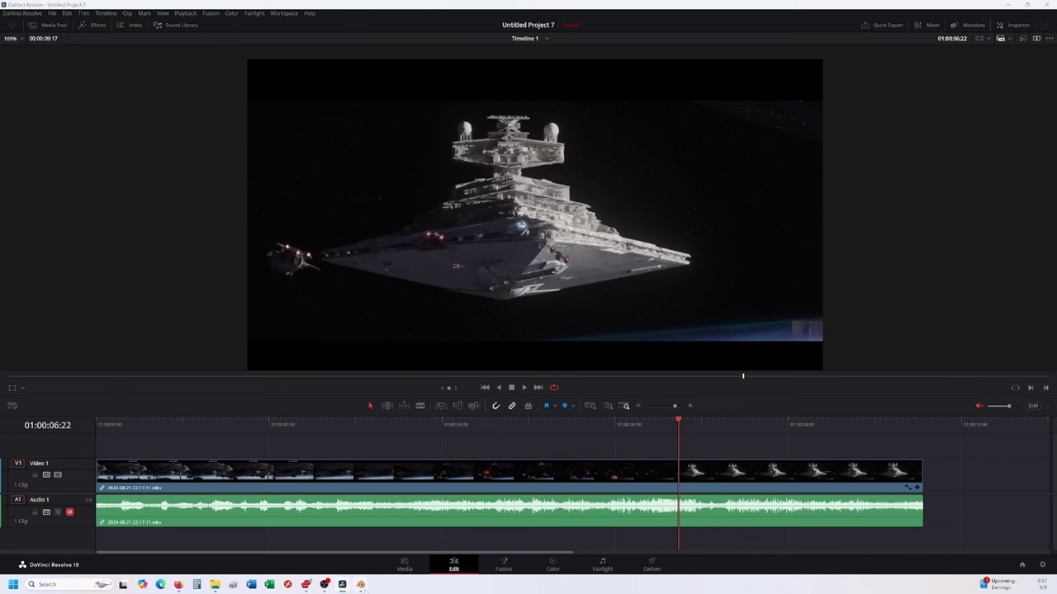
click(360, 584)
middle_drag(542, 199, 484, 239)
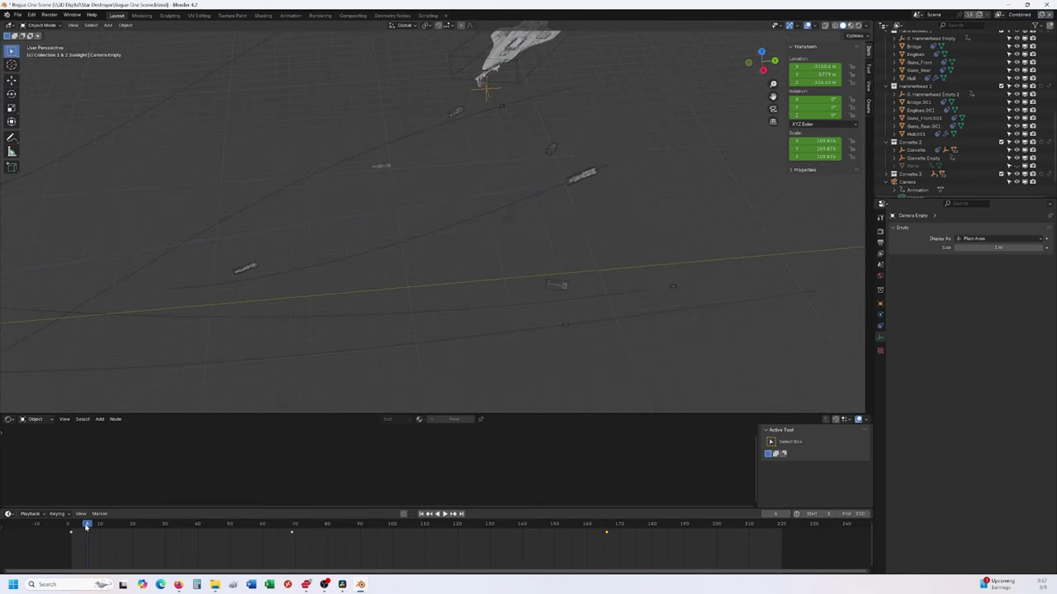
- Play the animation, stop near frame 72, and view the fleet through the scene camera
key(space)
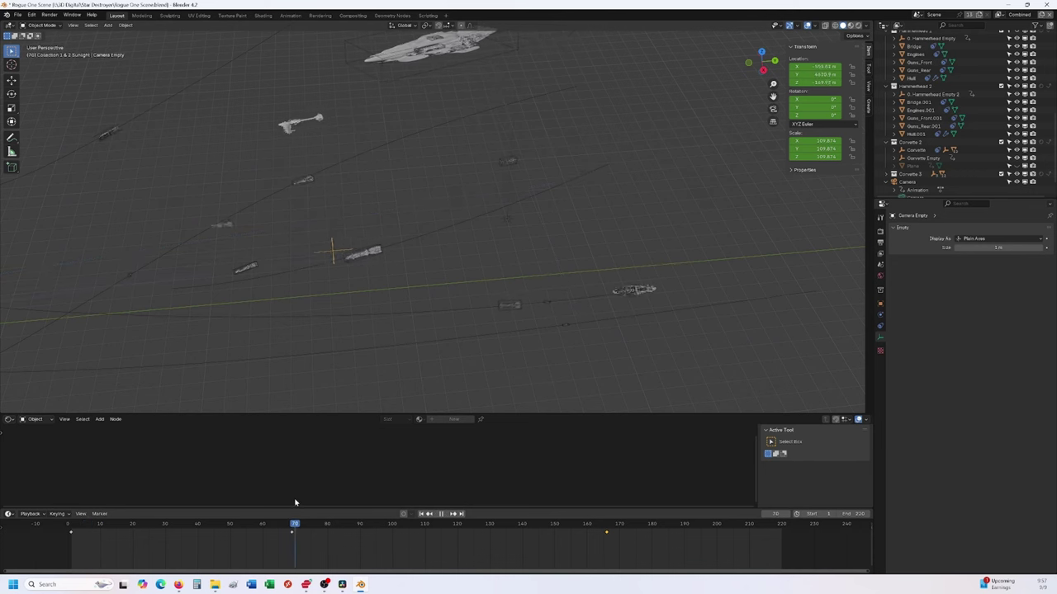
key(space)
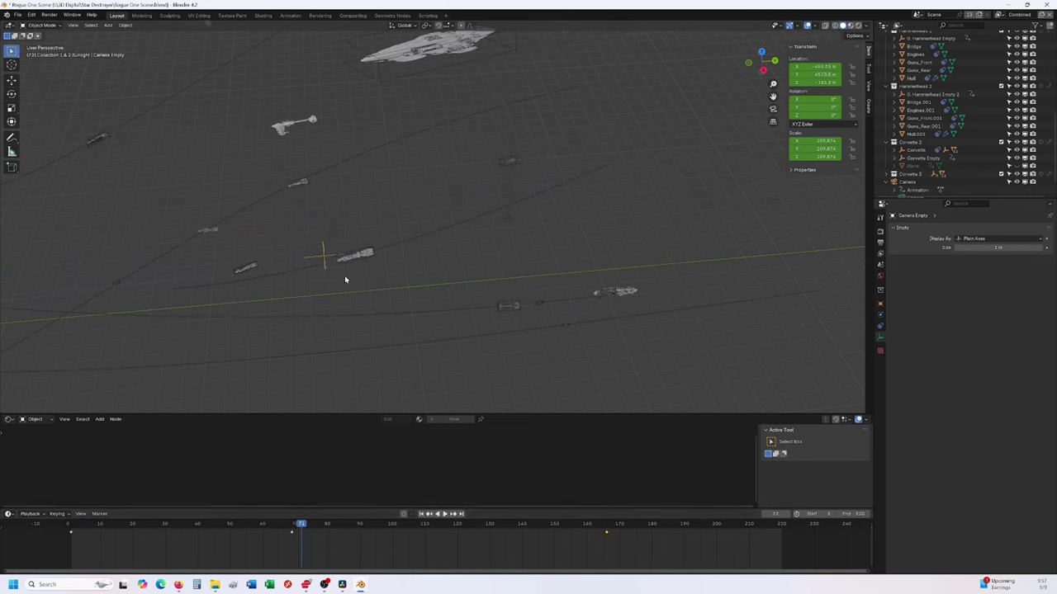
key(KP_0)
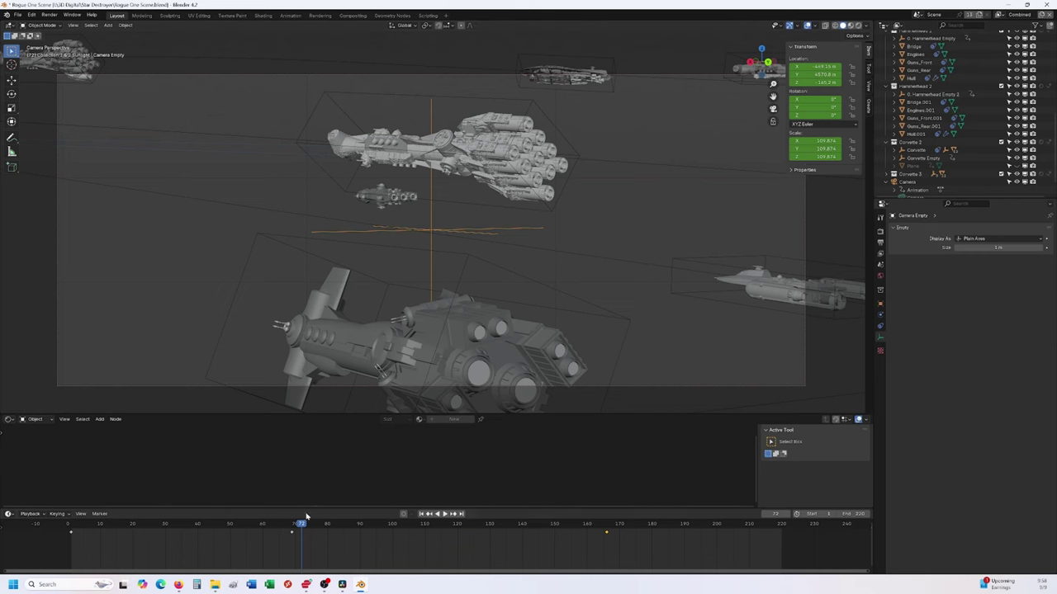
- Advance the animation to around frame 166 and inspect the Star Destroyer's hull close up
drag(302, 526, 411, 526)
middle_drag(434, 289, 555, 243)
scroll(554, 243, down, 2)
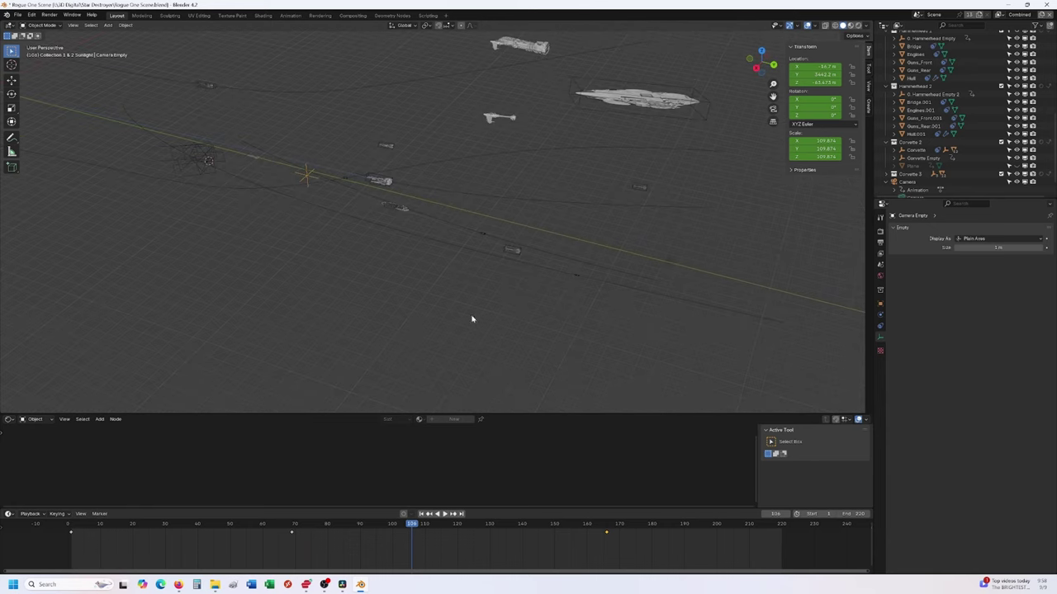
drag(415, 529, 607, 519)
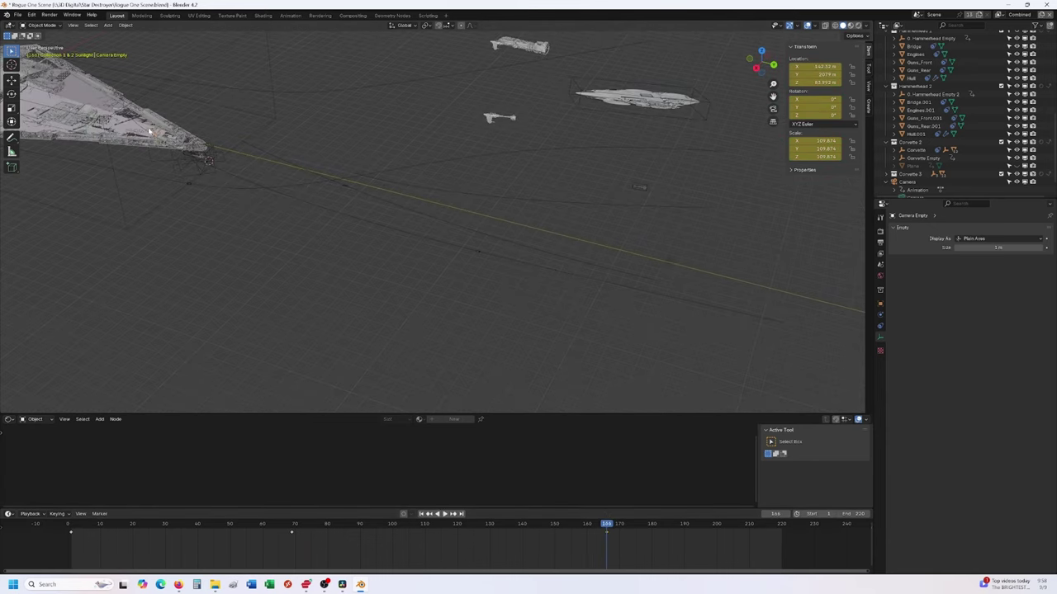
middle_drag(361, 234, 314, 217)
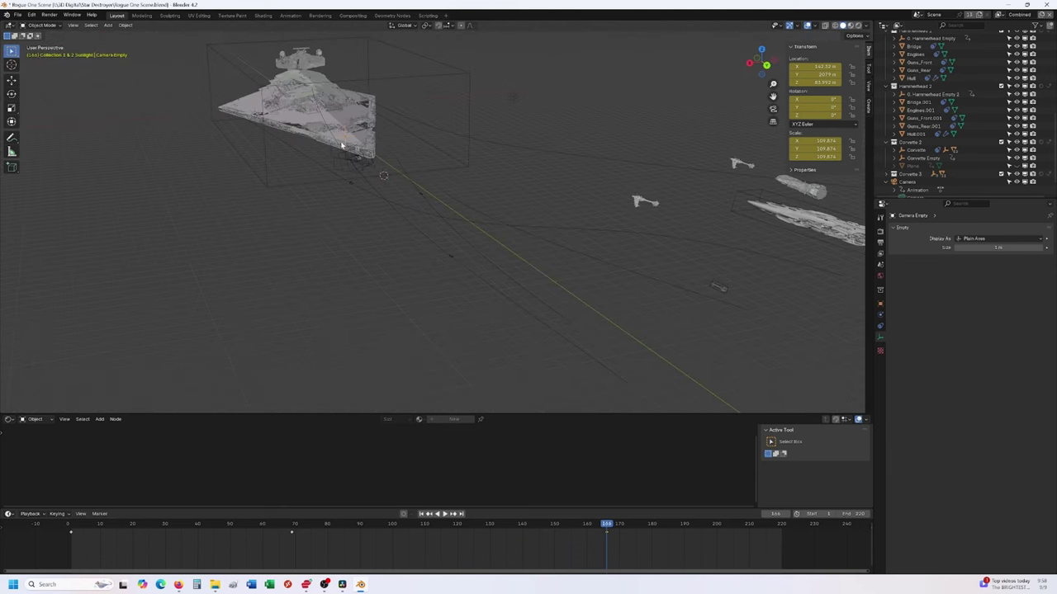
key(KP_0)
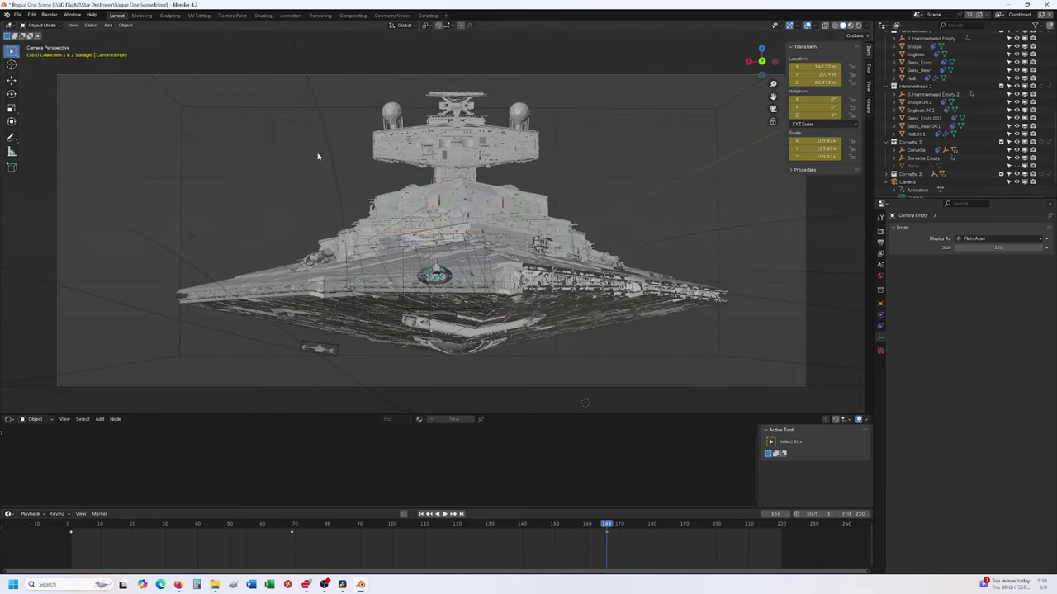
middle_drag(318, 156, 287, 170)
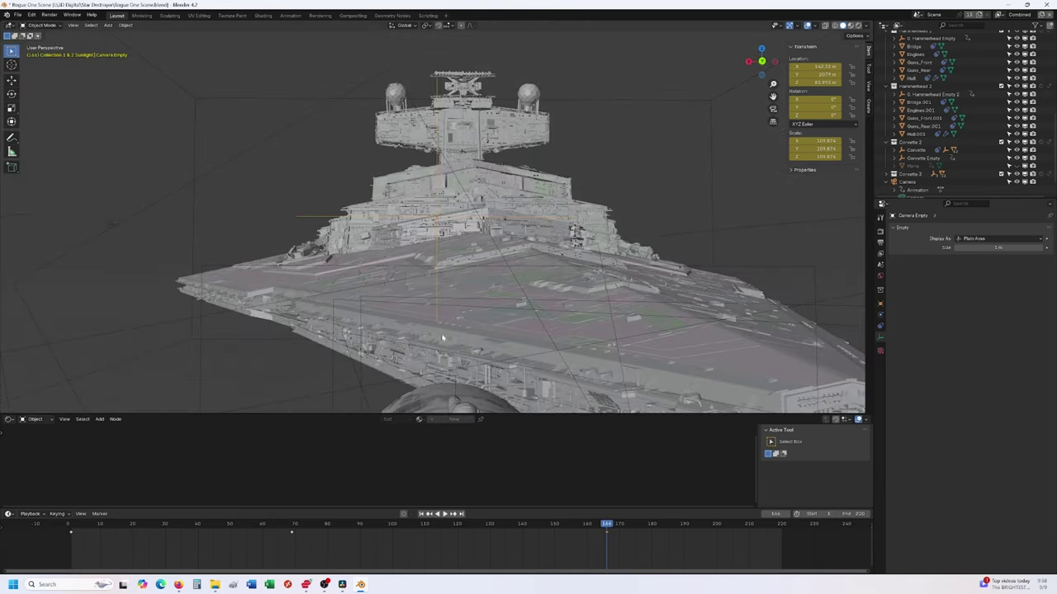
middle_drag(449, 341, 425, 268)
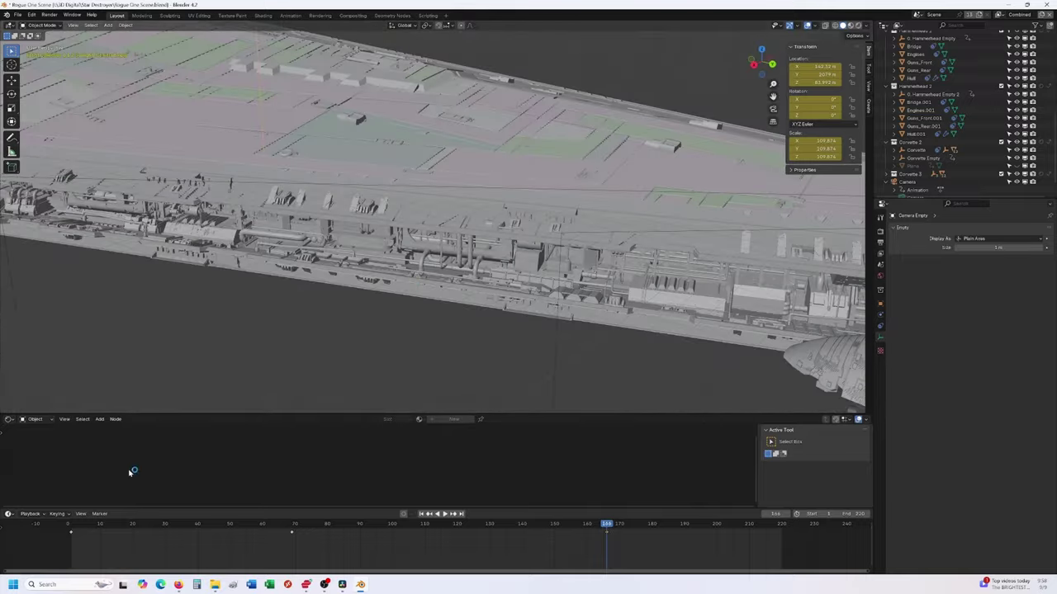
- Play the shot through the scene camera from frame 1 to around frame 182
click(71, 526)
key(KP_0)
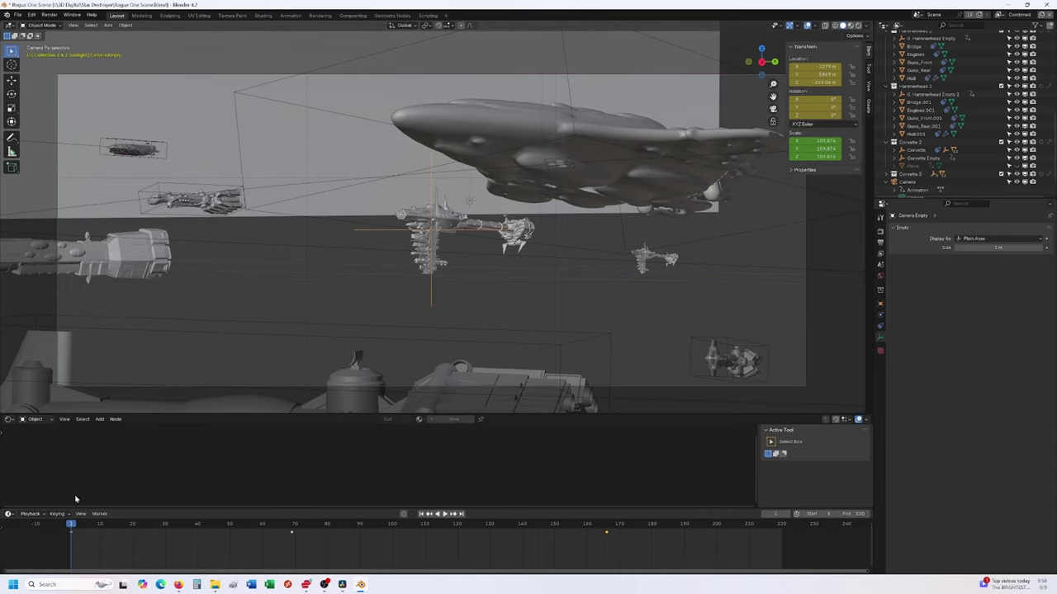
key(space)
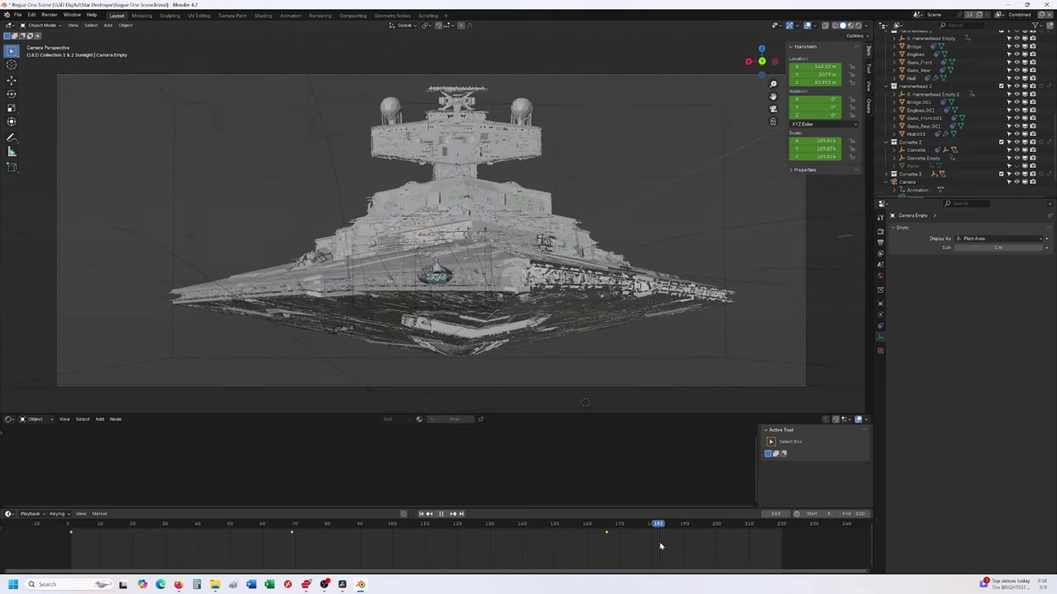
- Scrub the Resolve reference clip to about 01:00:07:26, where the explosion hits
click(342, 584)
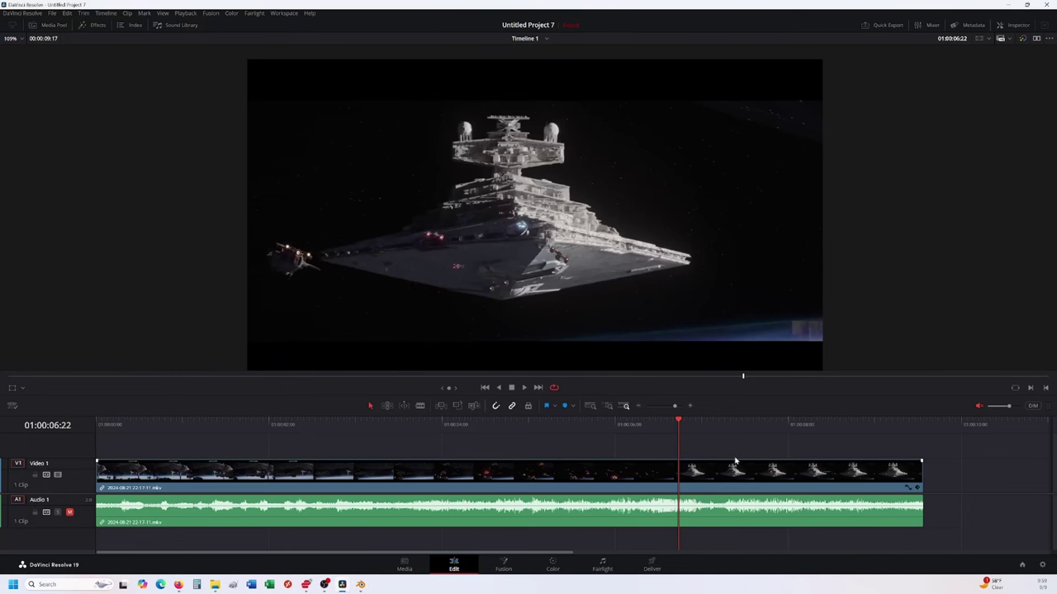
drag(678, 422, 797, 417)
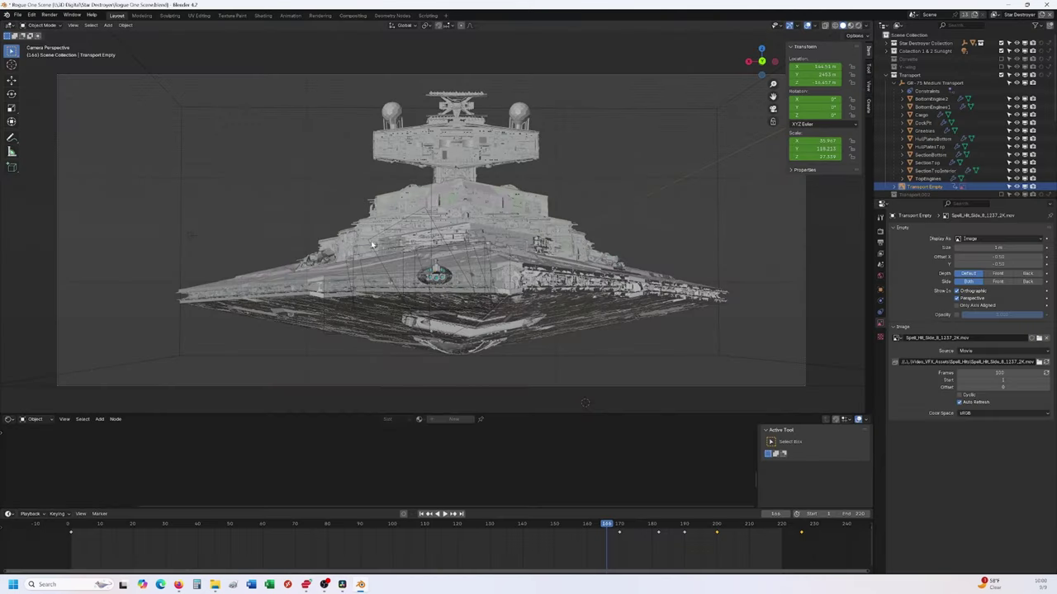
- Select the upper hull, then check ActionVFX's free assets page in Firefox and minimize it
click(372, 244)
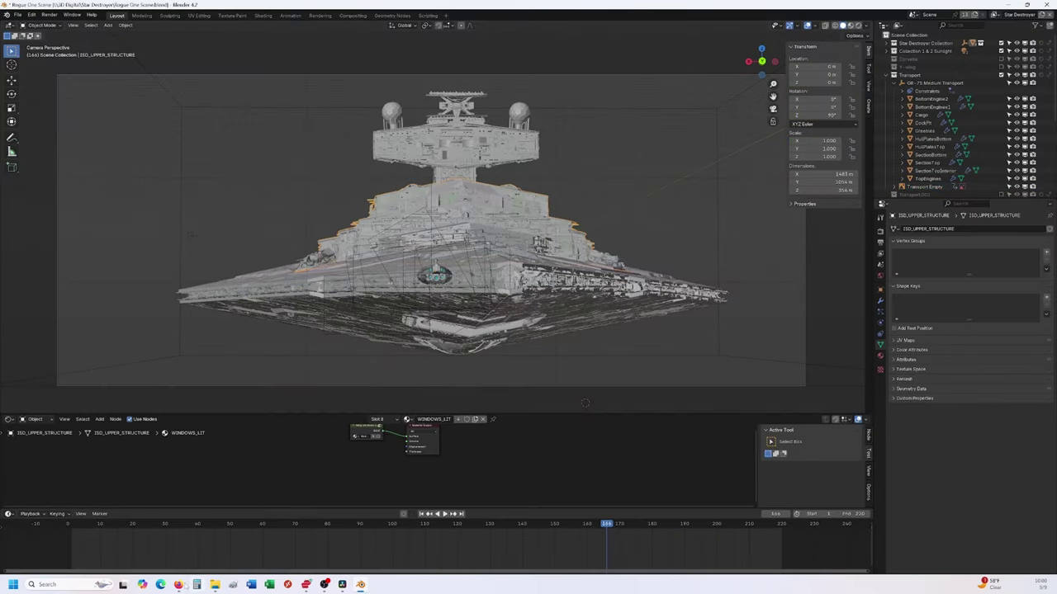
click(179, 585)
click(343, 19)
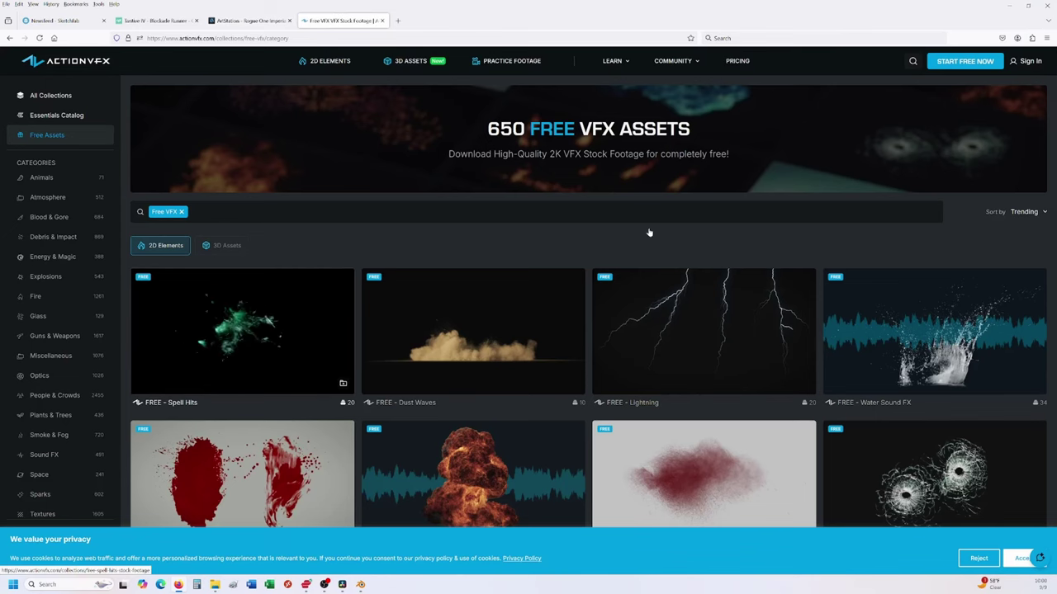
click(1010, 6)
scroll(419, 390, up, 5)
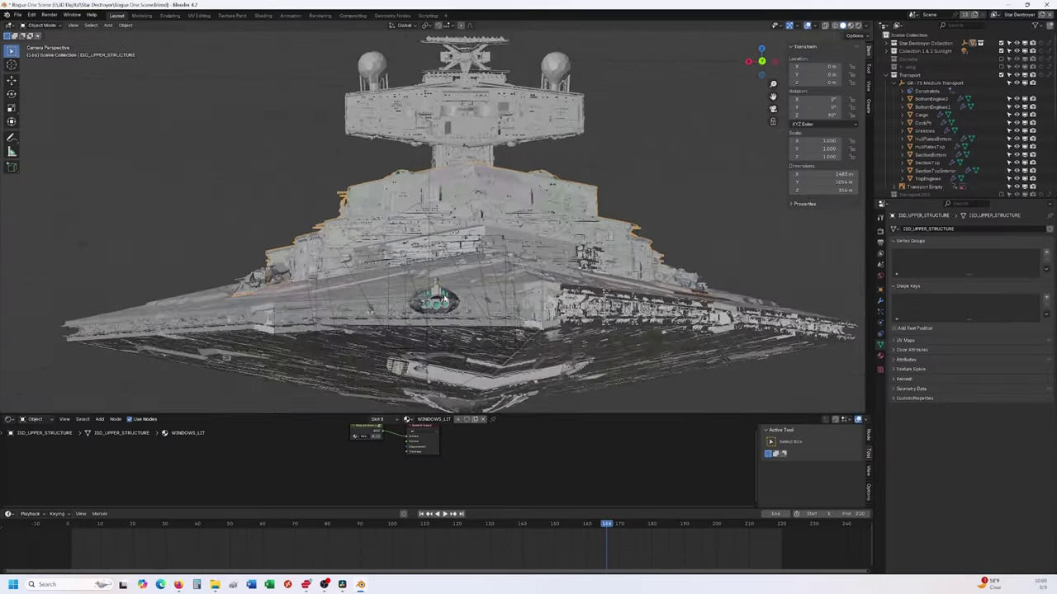
- Select the Spell_Hit_1_1220_2K explosion plane and enlarge the Shader Editor to inspect its material nodes
click(894, 74)
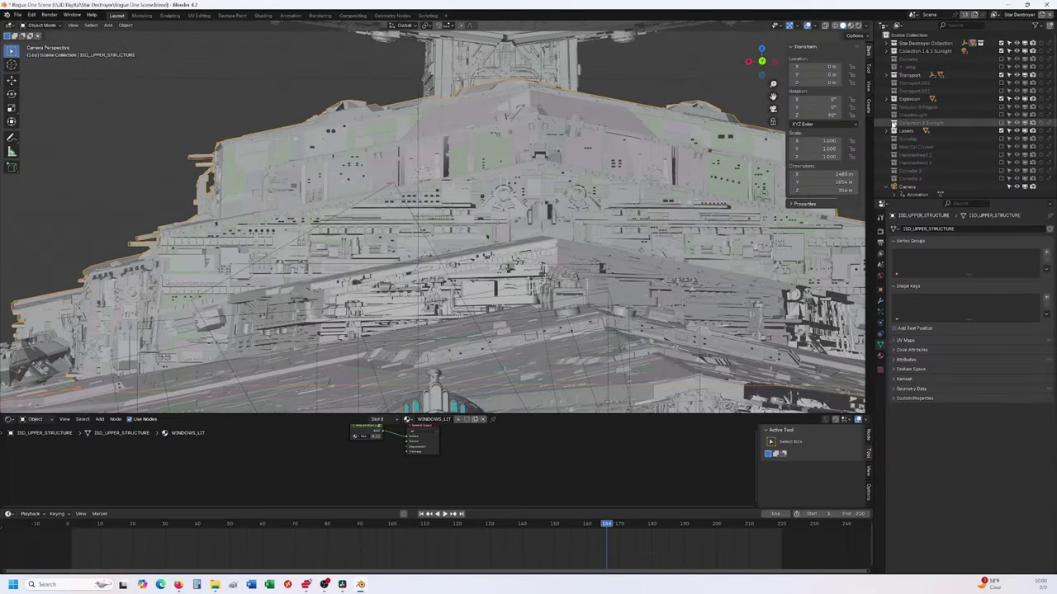
click(888, 99)
click(929, 107)
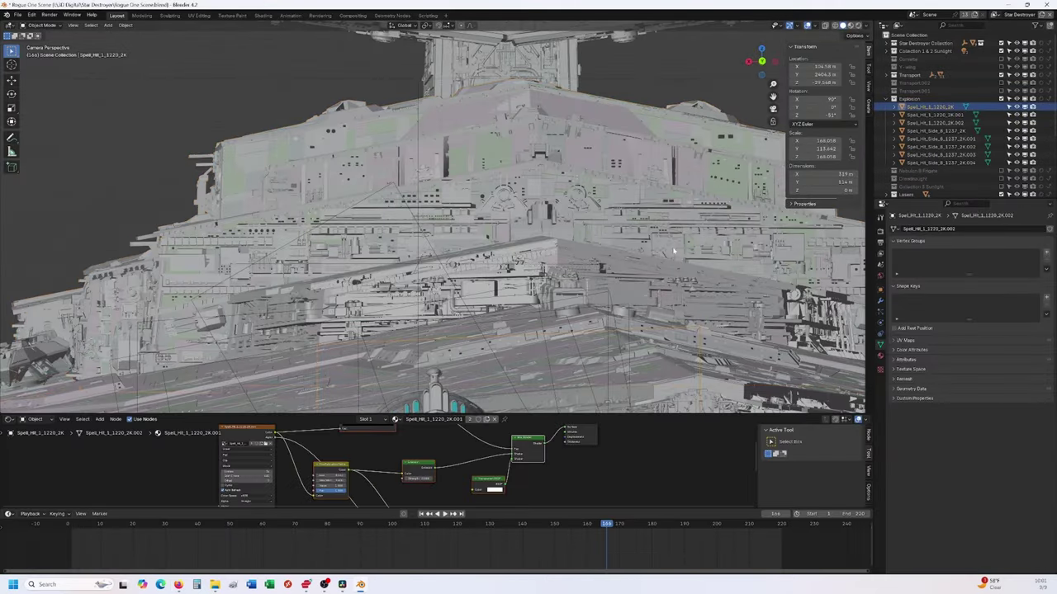
scroll(485, 471, down, 2)
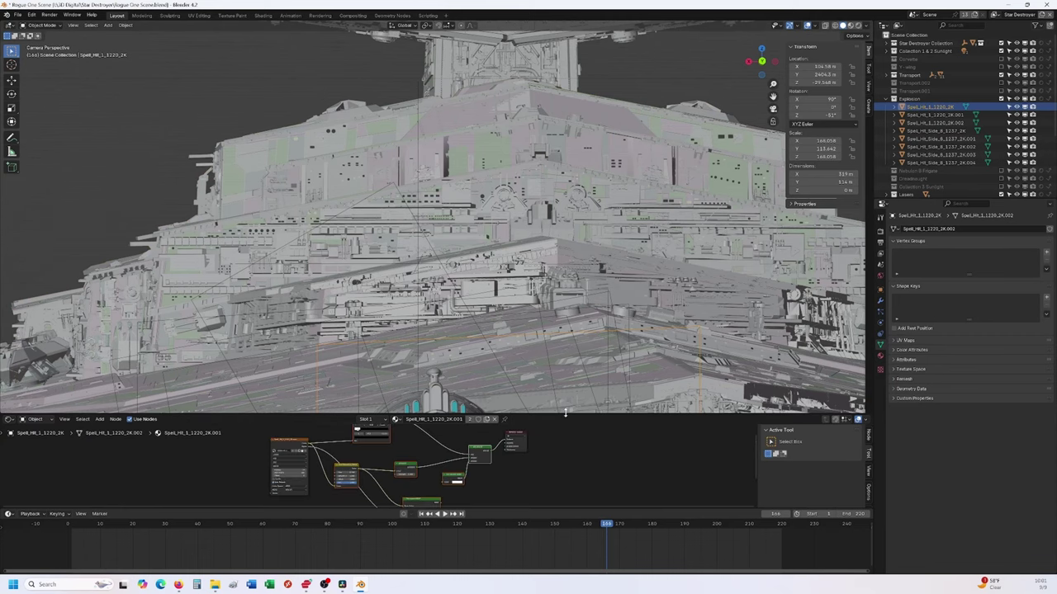
drag(565, 413, 564, 113)
scroll(476, 295, up, 4)
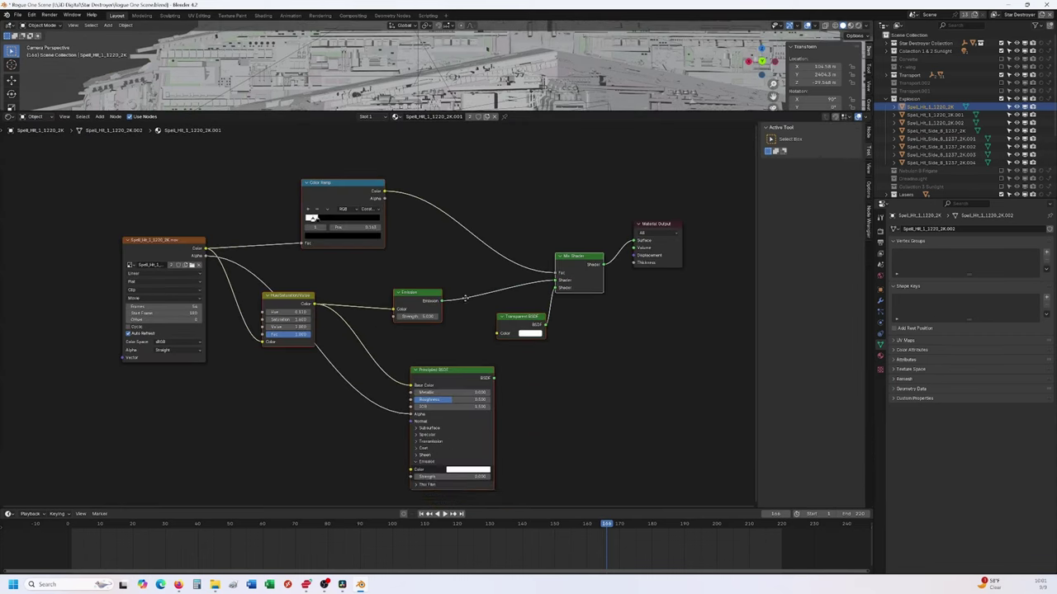
middle_drag(445, 282, 436, 302)
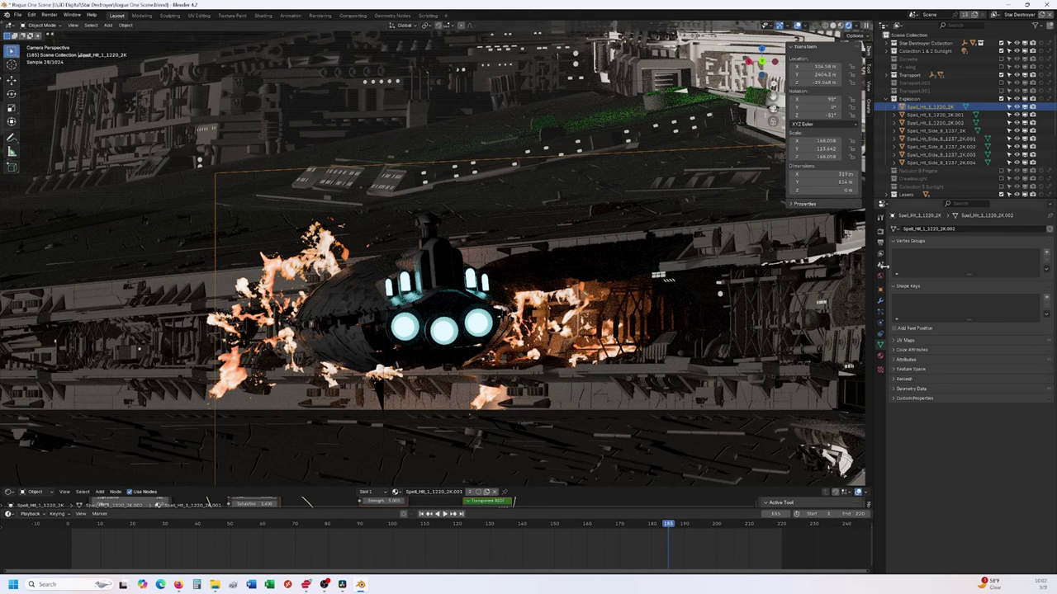
- Check the 3840 px OpenEXR MultiLayer output, then the Cycles sampling and light path bounce settings
click(880, 237)
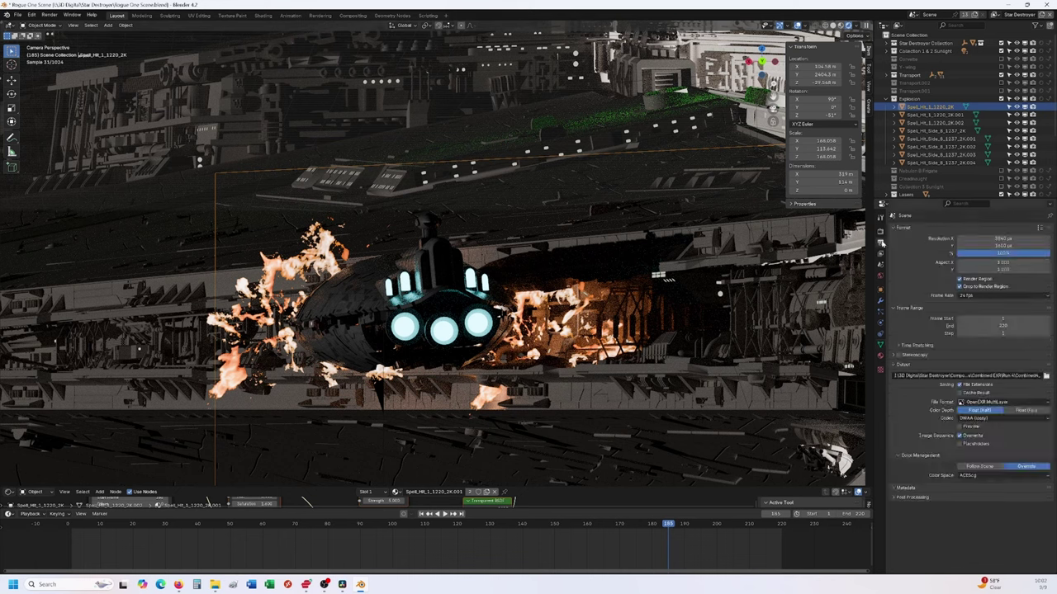
click(880, 232)
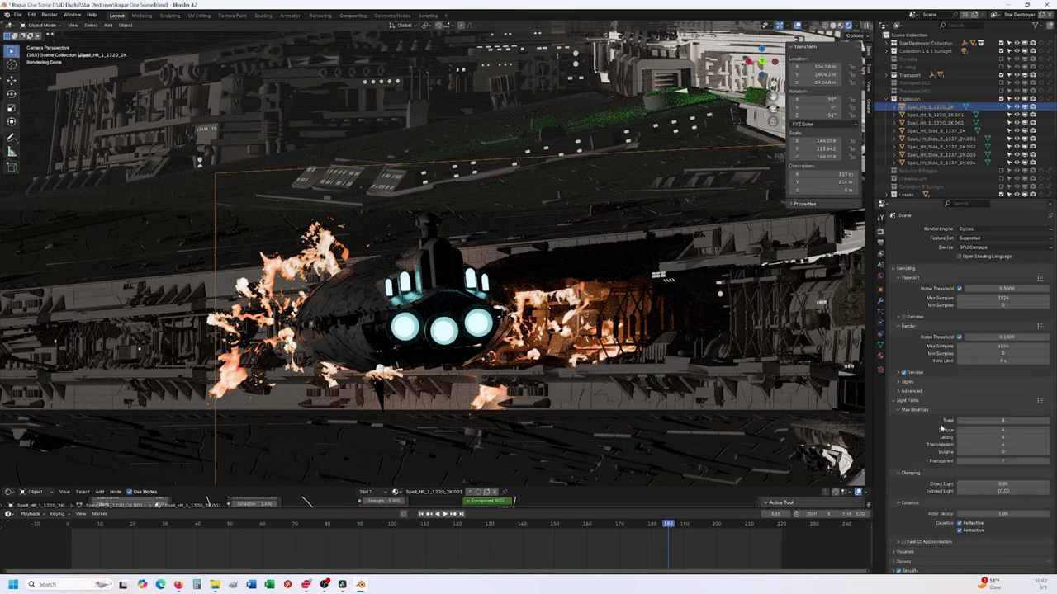
scroll(946, 434, down, 1)
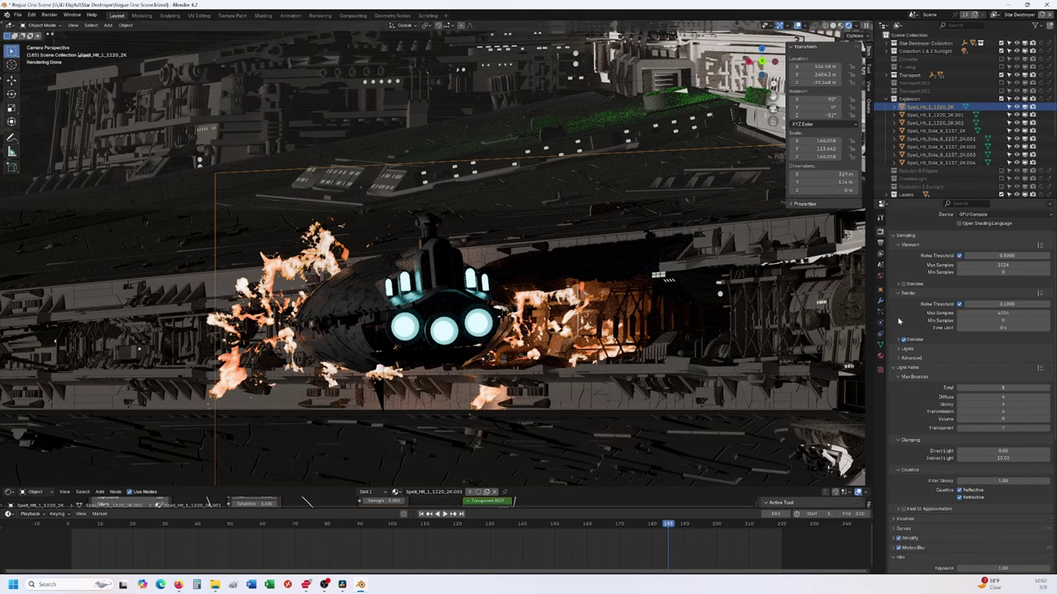
- Check the Orbital HDRI world background and the explosion plane's ray visibility while the camera shot replays
click(880, 276)
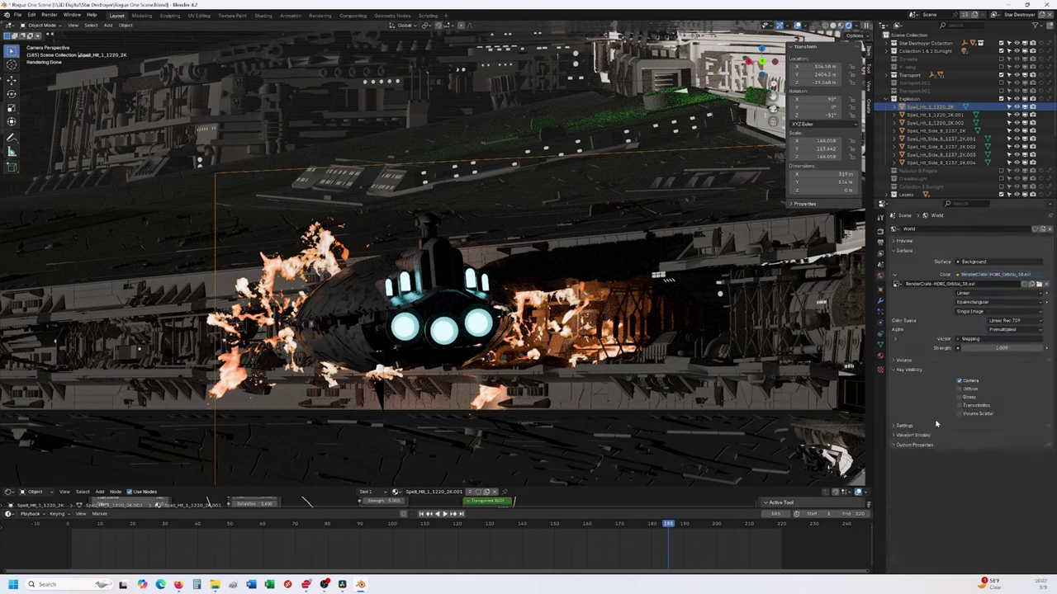
key(ctrl+Tab)
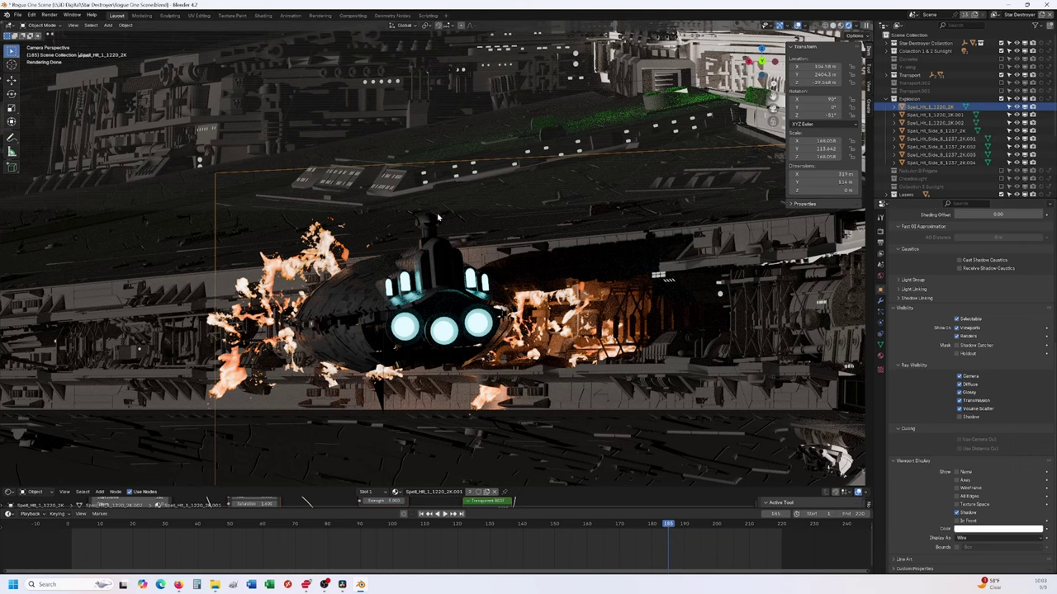
scroll(510, 396, down, 5)
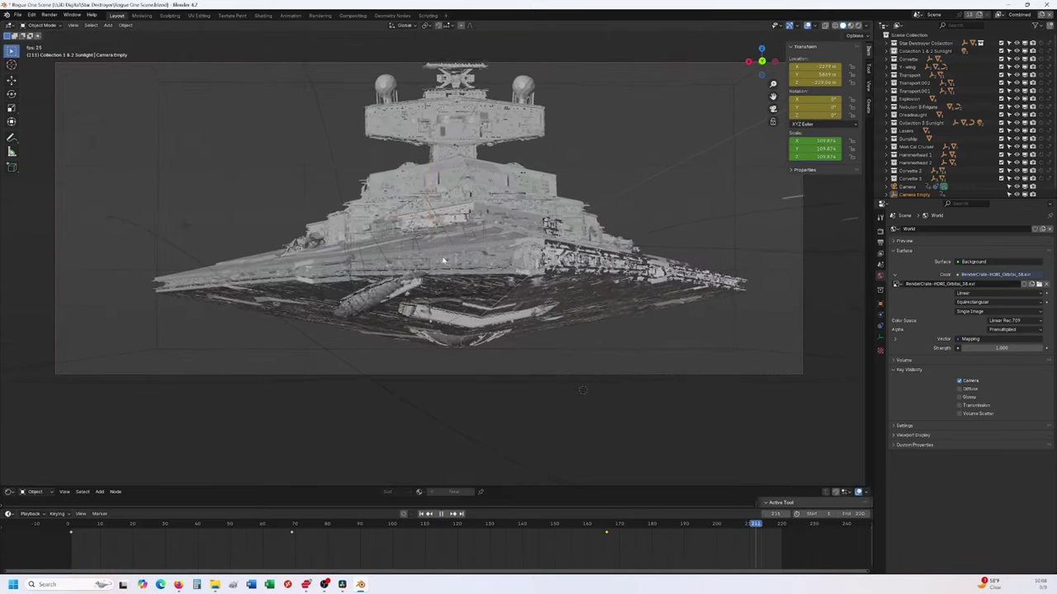
- Stop playback, inspect the Render Layers to File Output nodes in Compositing, then switch to Firefox
key(space)
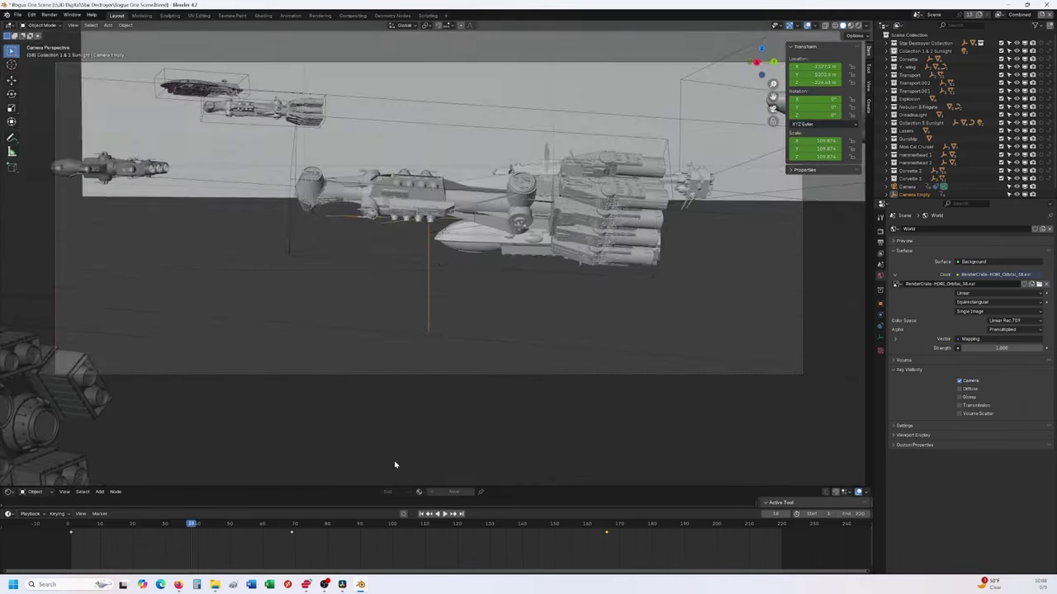
click(353, 15)
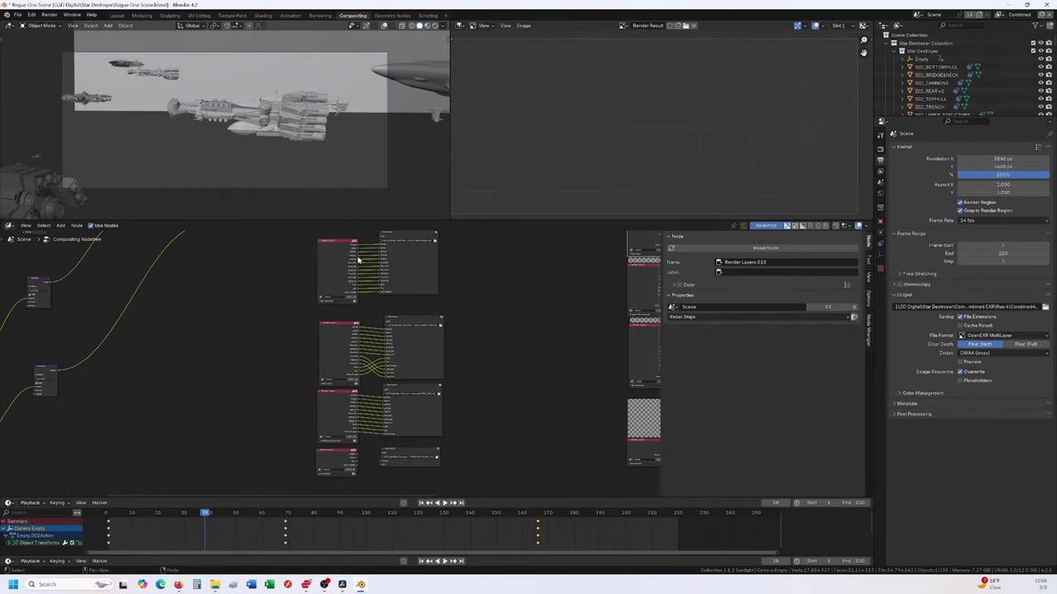
scroll(358, 259, up, 3)
middle_drag(413, 307, 355, 272)
scroll(329, 235, up, 1)
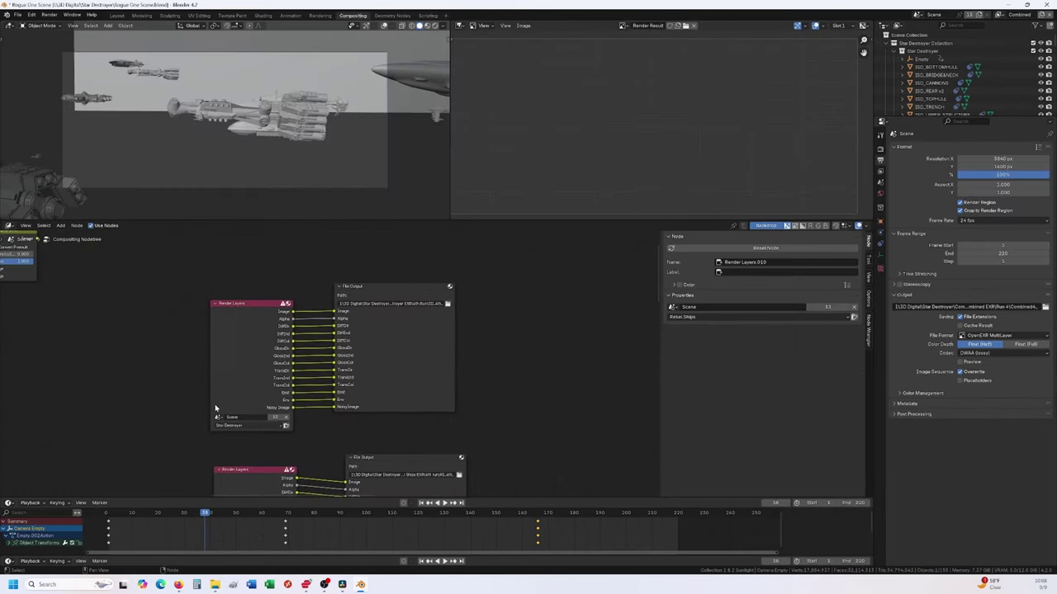
scroll(253, 354, down, 3)
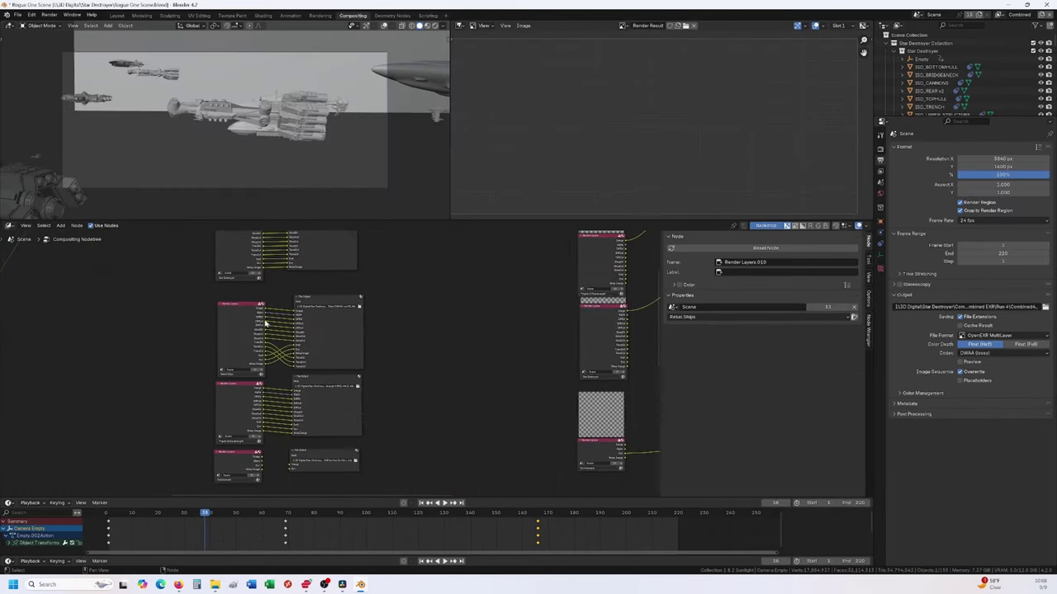
scroll(273, 355, down, 1)
scroll(285, 393, down, 1)
scroll(299, 383, down, 1)
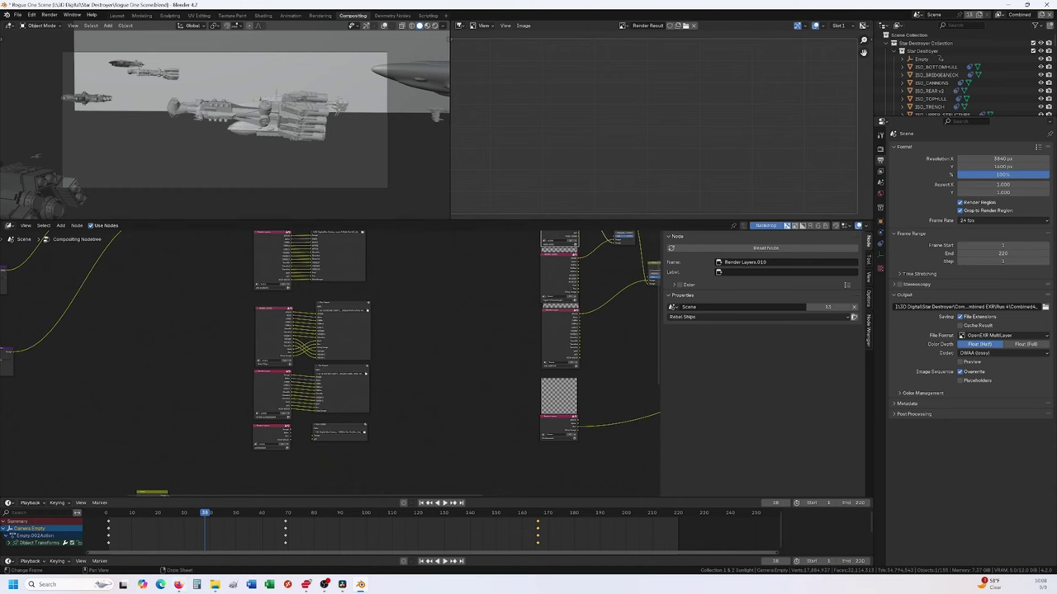
key(alt+Tab)
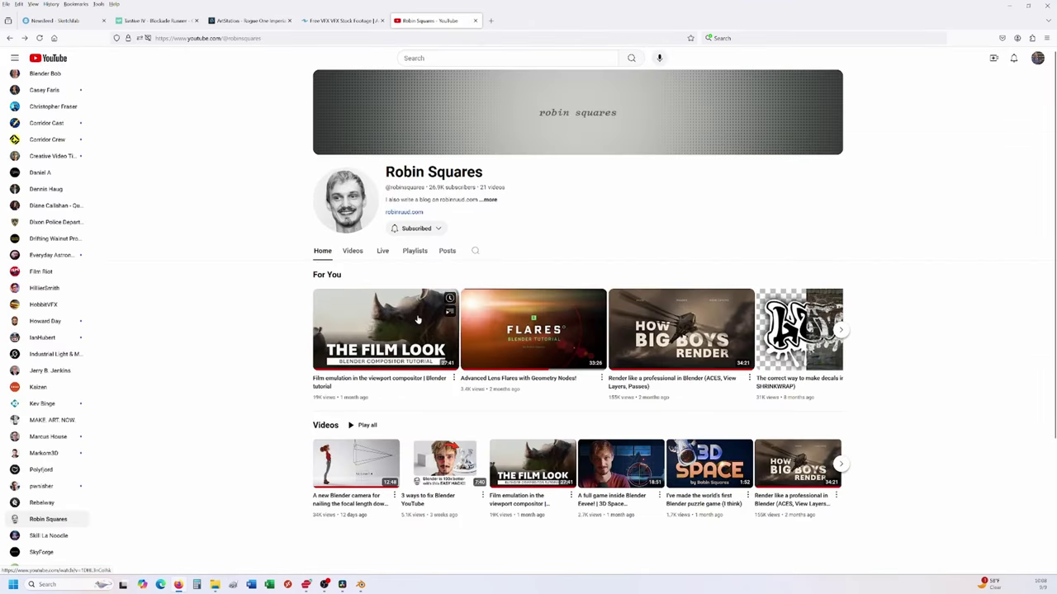
- Minimize Firefox to return to Blender's compositing nodes
click(1008, 5)
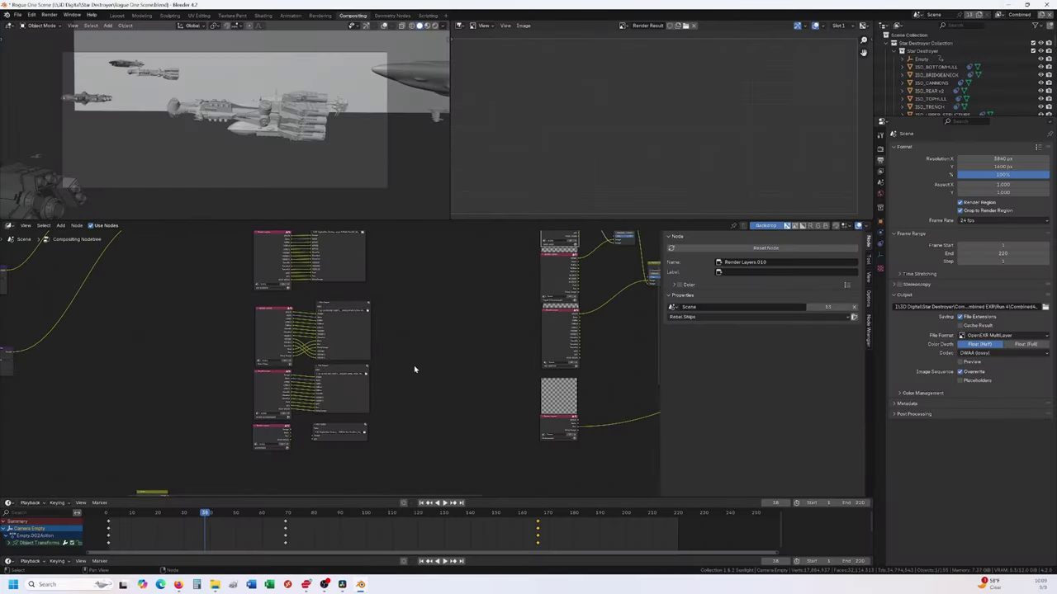